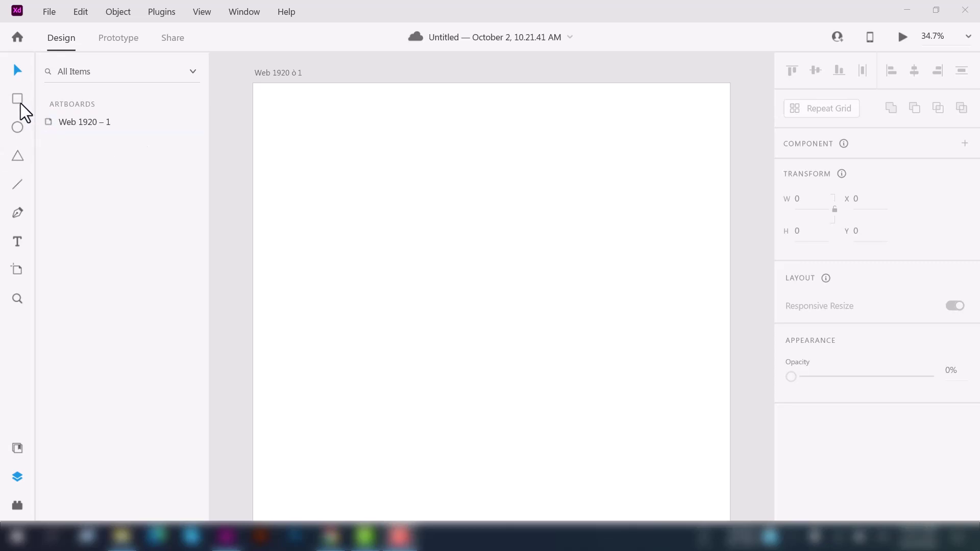
Draw a square on the artboard and set its border size to 7
drag(328, 146, 438, 271)
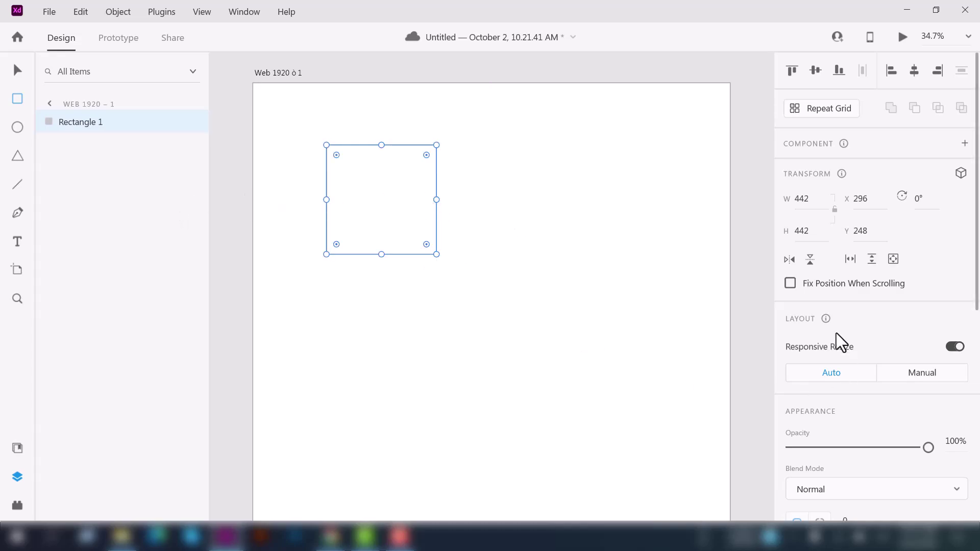
scroll(837, 335, down, 5)
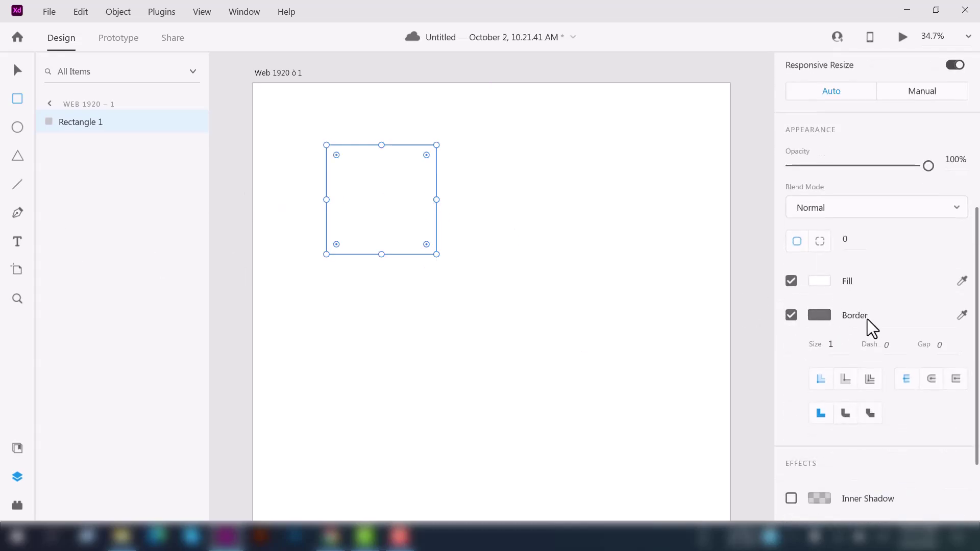
click(833, 349)
key(Up)
key(Up)
key(Up)
key(Up)
key(Up)
key(Return)
Draw a circle beside the square and give it a border size of 7
click(17, 130)
drag(478, 141, 648, 293)
click(16, 74)
click(372, 335)
double_click(561, 287)
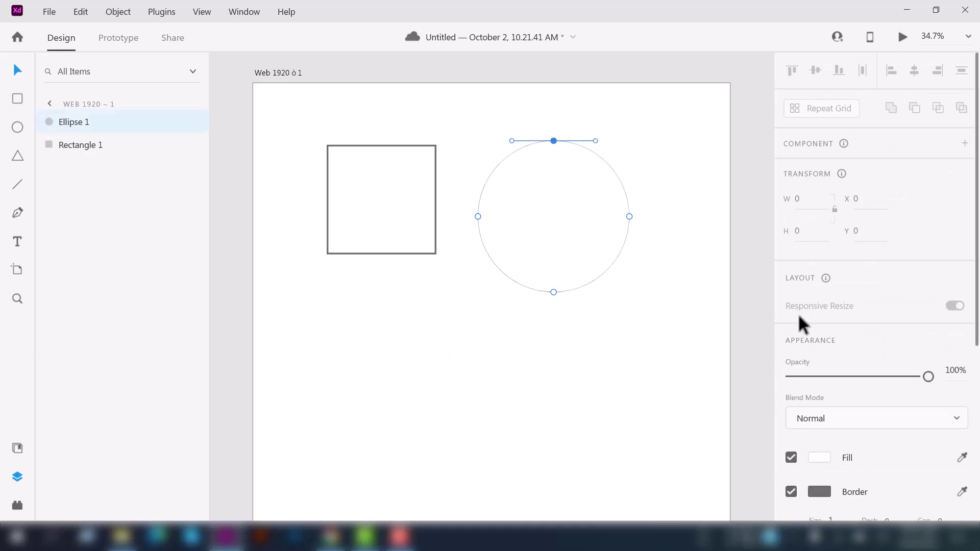
scroll(847, 357, down, 5)
click(819, 245)
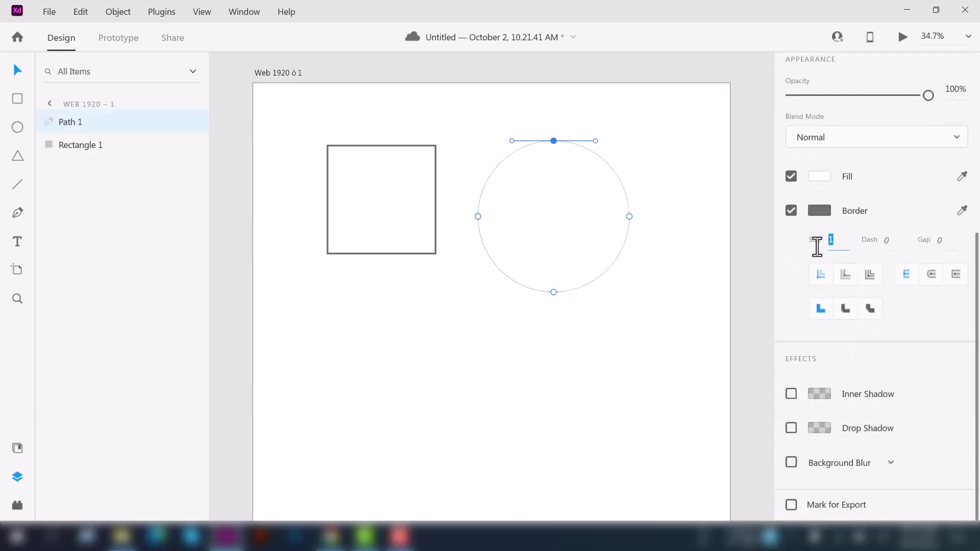
text(7)
key(Return)
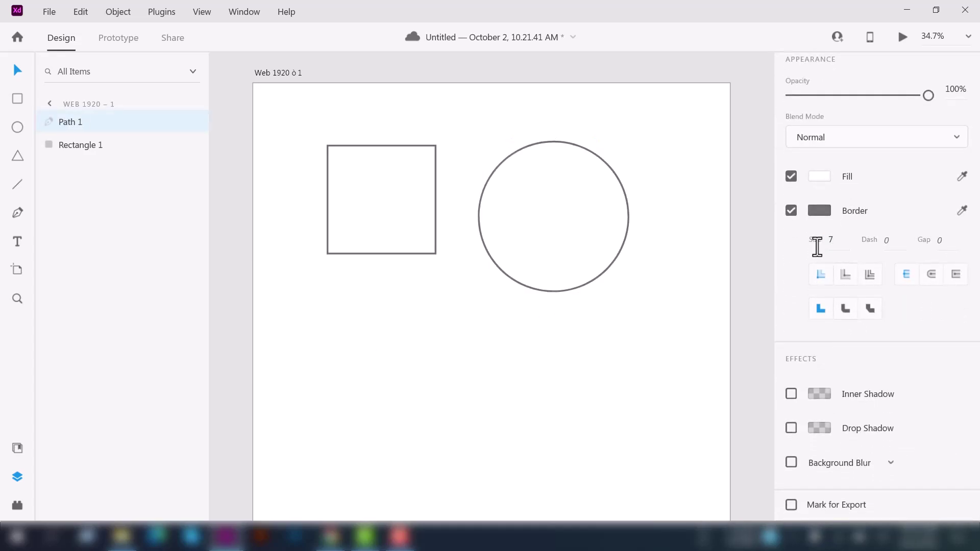
click(459, 143)
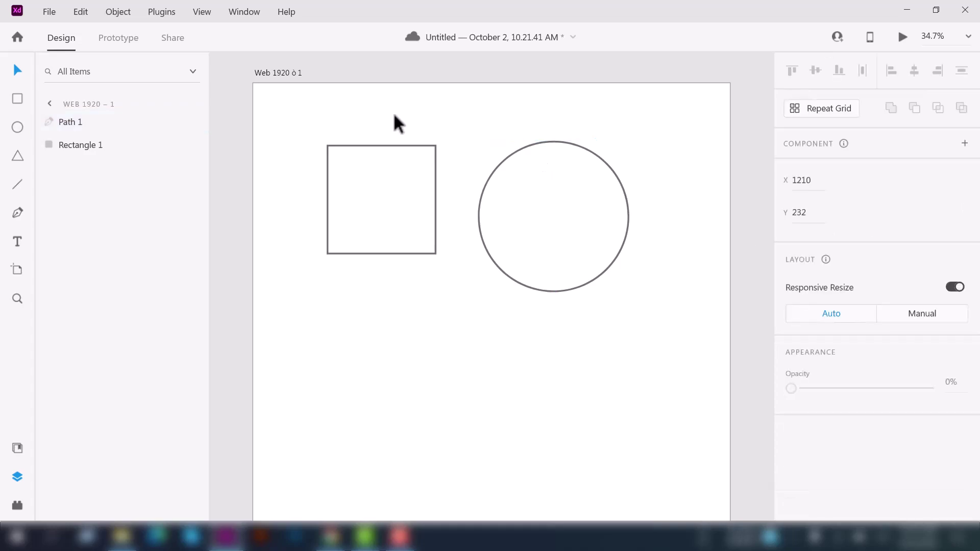
Slide the circle left so it overlaps the square
drag(556, 215, 479, 214)
scroll(544, 271, down, 1)
ctrl+scroll(531, 265, down, 3)
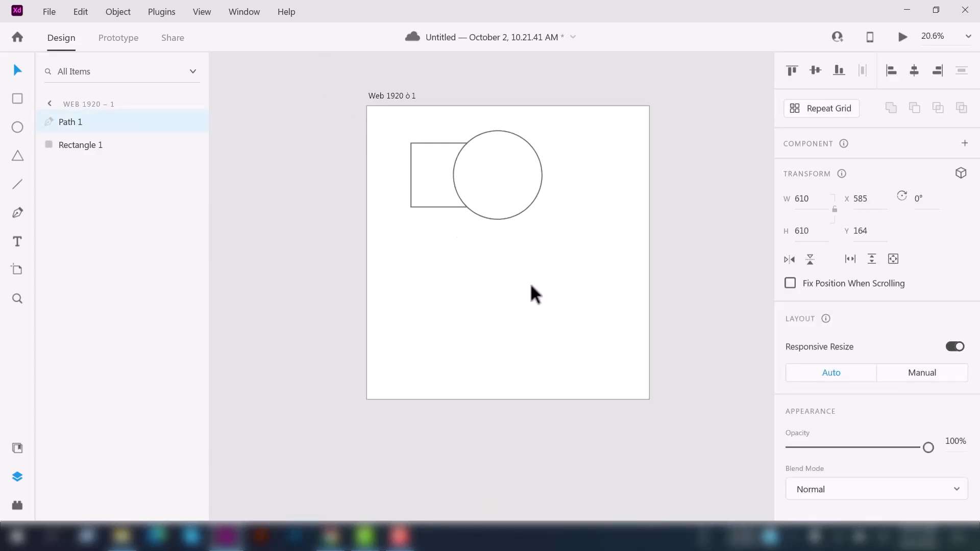
ctrl+scroll(540, 224, up, 1)
Select the square and circle together and scale the pair down from a corner
drag(518, 237, 470, 198)
drag(543, 200, 445, 378)
shift+click(445, 378)
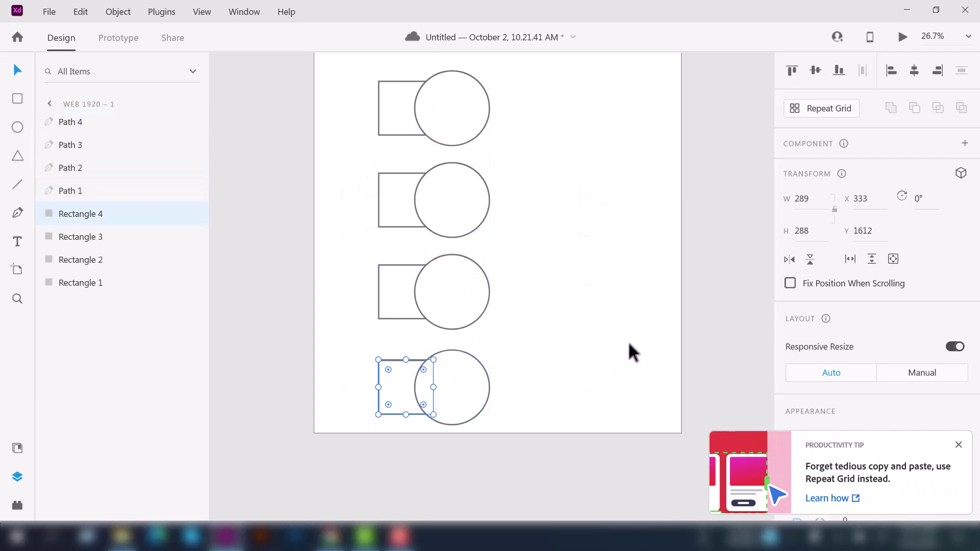
Select the top square and circle together and combine them with Add into Union 1
click(628, 341)
scroll(584, 330, up, 3)
scroll(595, 295, down, 2)
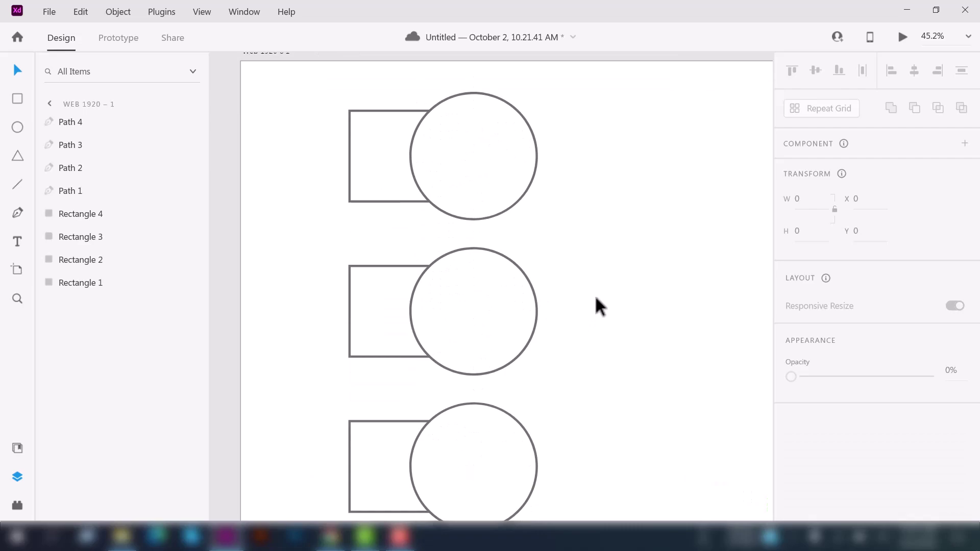
click(382, 165)
click(478, 139)
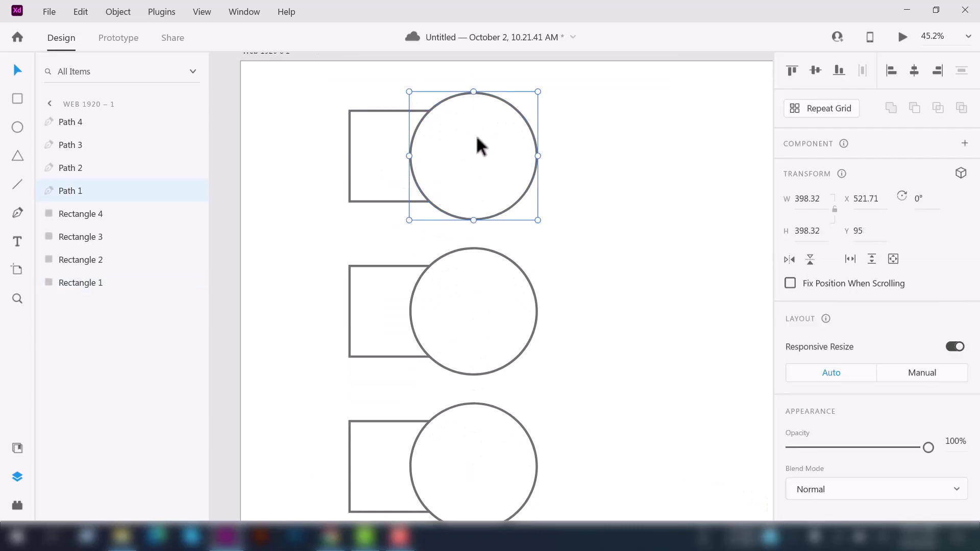
click(378, 156)
click(451, 165)
click(378, 165)
key(0)
key(0)
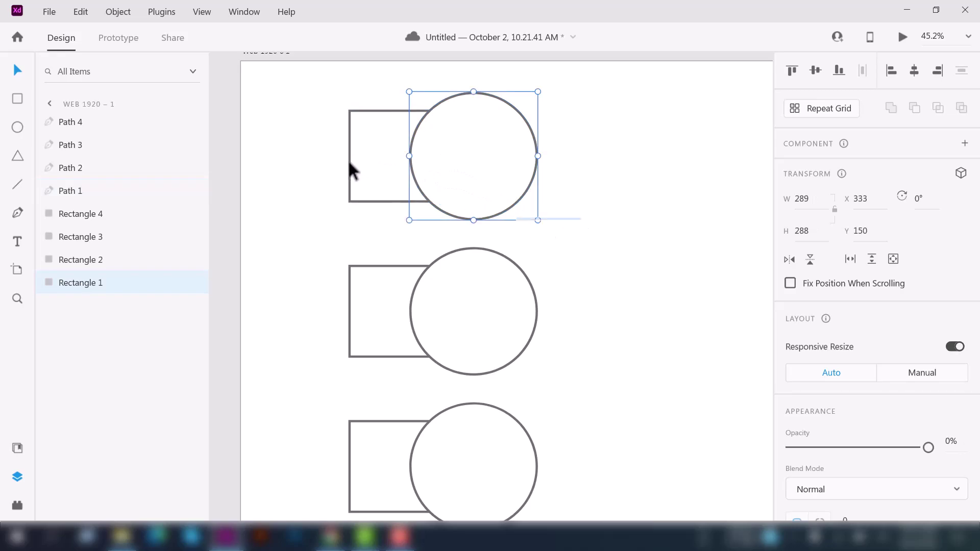
shift+click(349, 163)
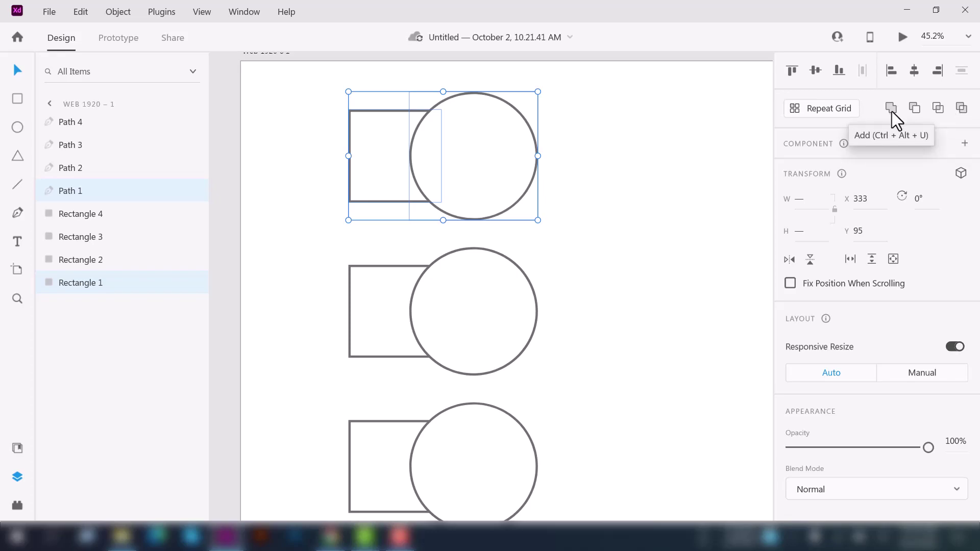
click(892, 108)
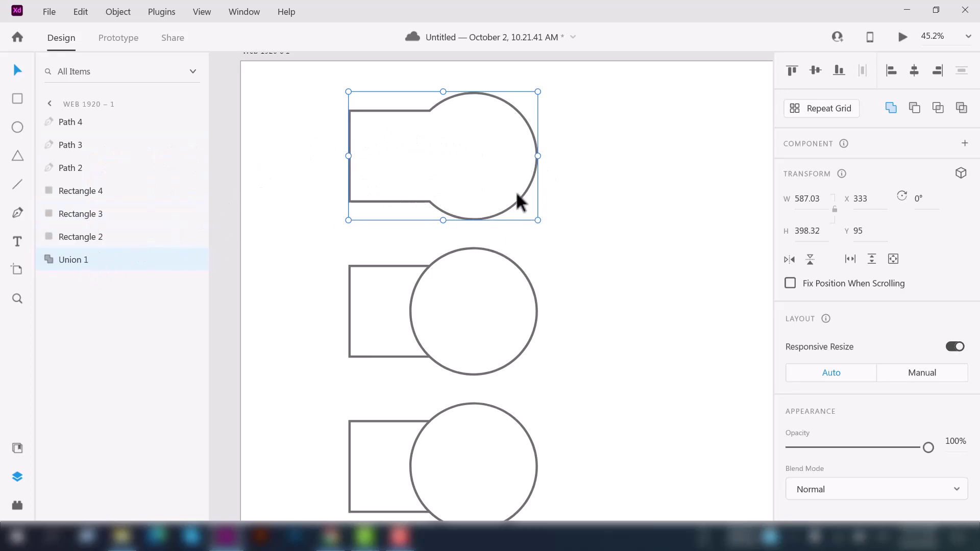
Inside Union 1, move the circle up and right and shrink it
drag(327, 109, 593, 197)
click(46, 261)
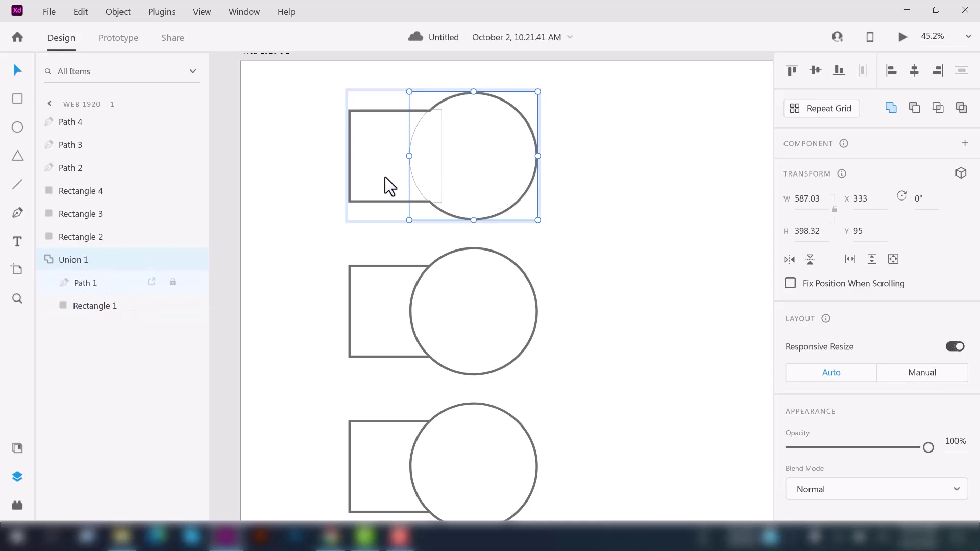
drag(490, 167, 493, 144)
scroll(498, 210, up, 3)
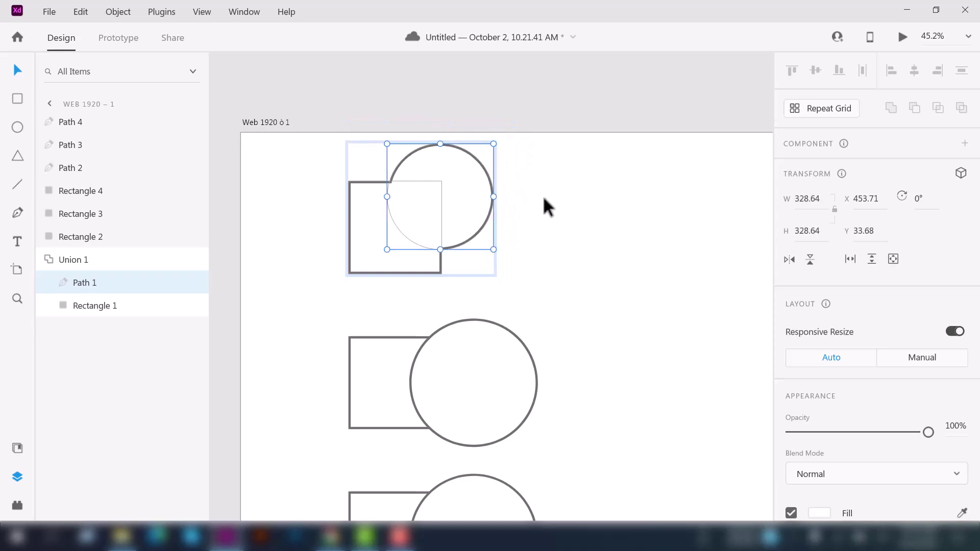
click(547, 207)
click(469, 214)
click(100, 285)
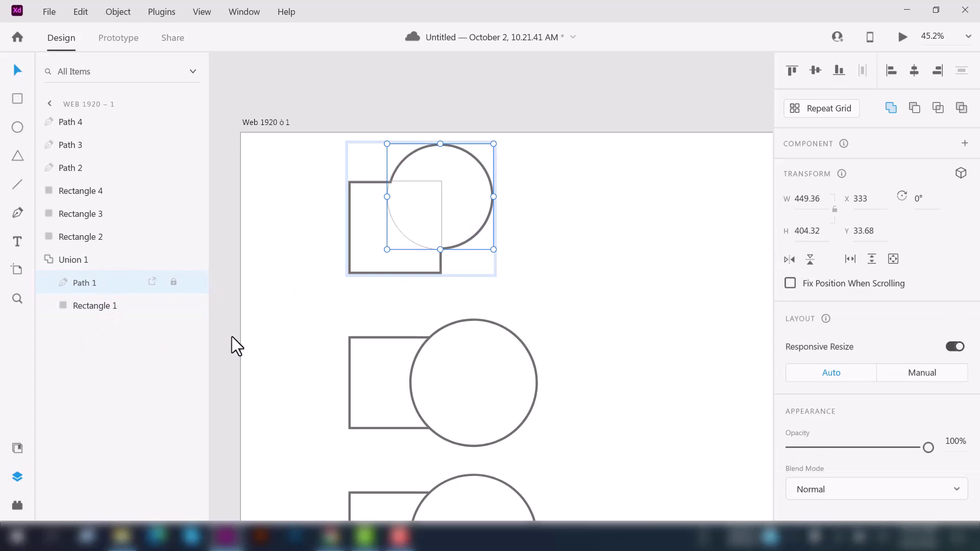
drag(386, 249, 364, 245)
key(Escape)
key(Escape)
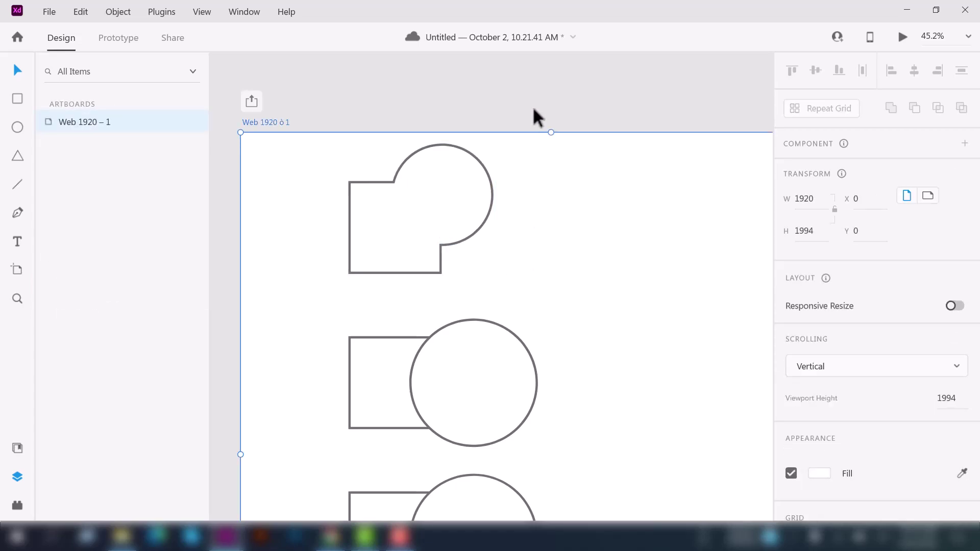
key(Escape)
Toggle Add off and back on with Ctrl+Alt+U to re-merge the top shape
click(407, 194)
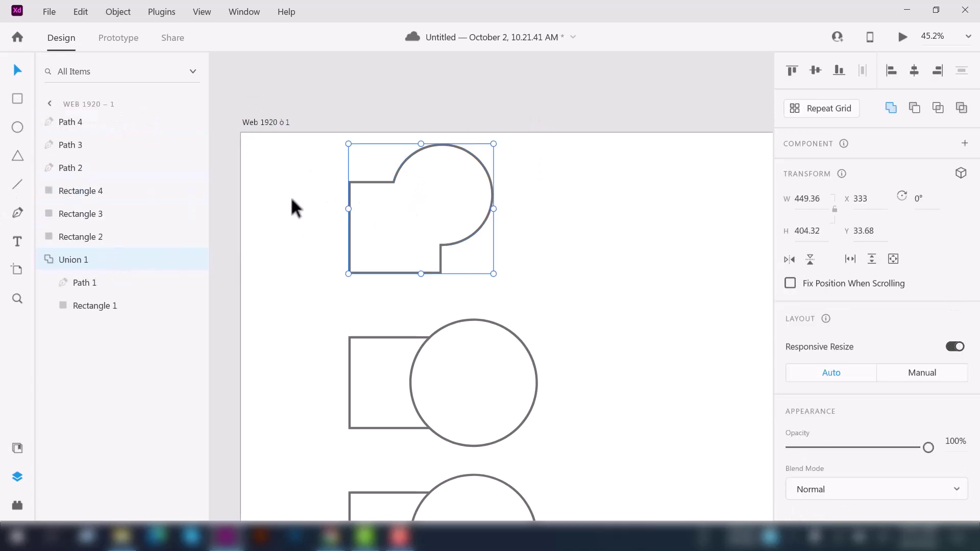
click(890, 109)
click(689, 209)
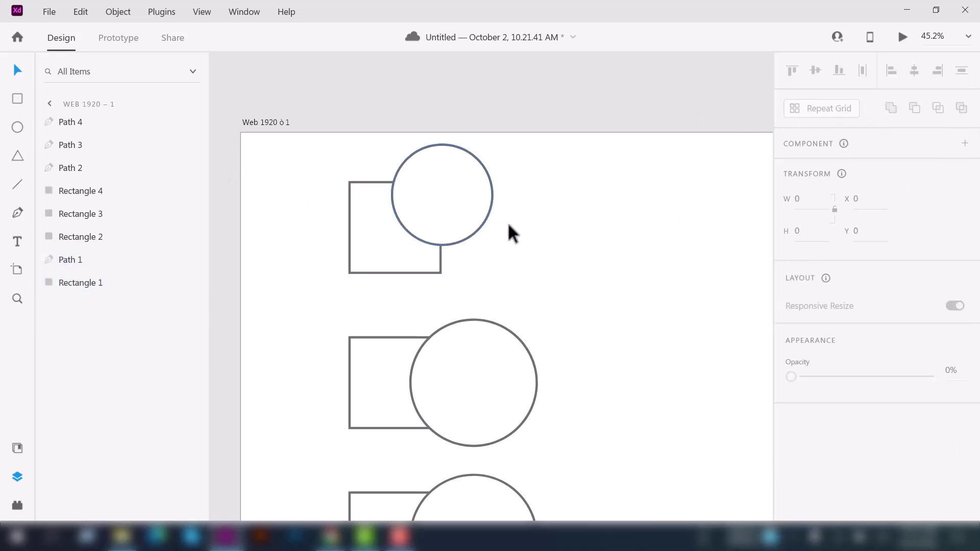
key(ctrl+alt+u)
click(600, 274)
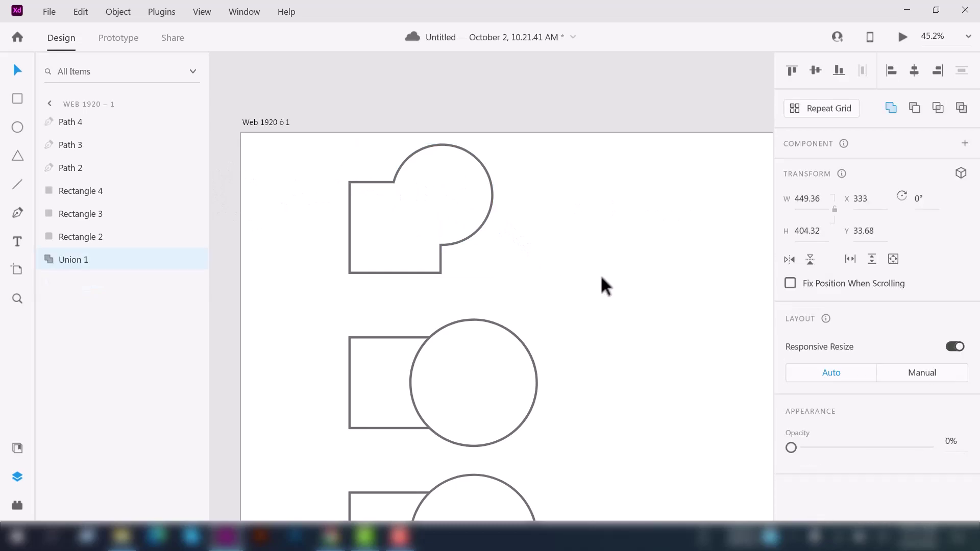
scroll(471, 247, down, 2)
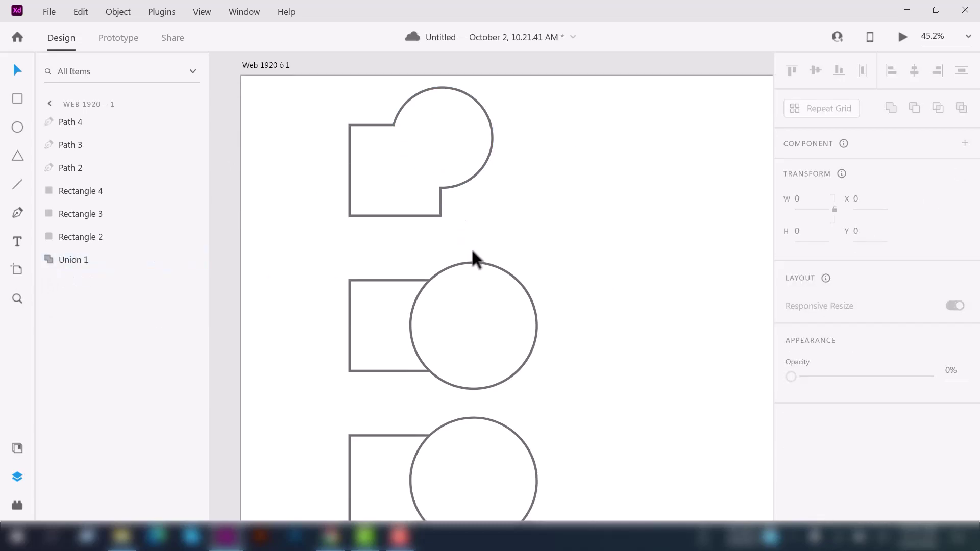
ctrl+scroll(676, 308, down, 1)
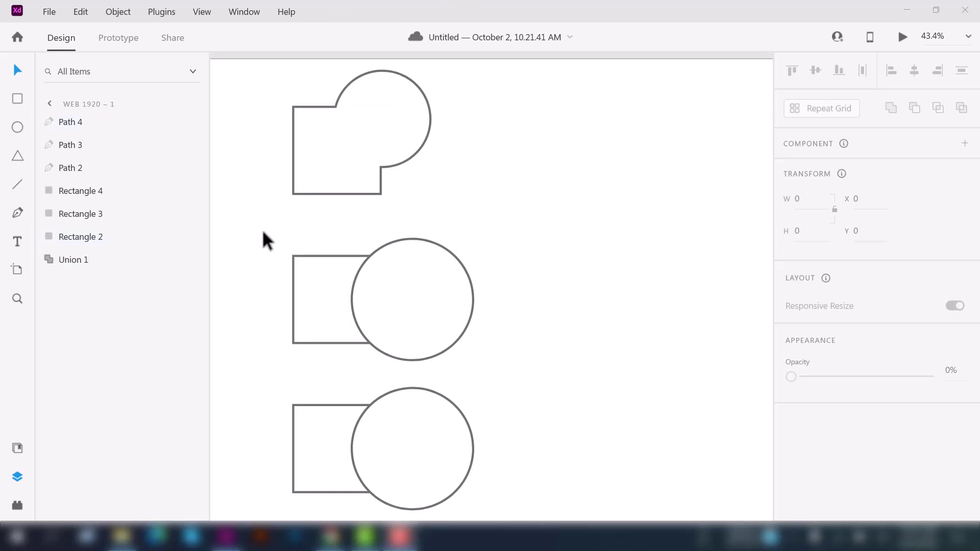
drag(265, 228, 459, 322)
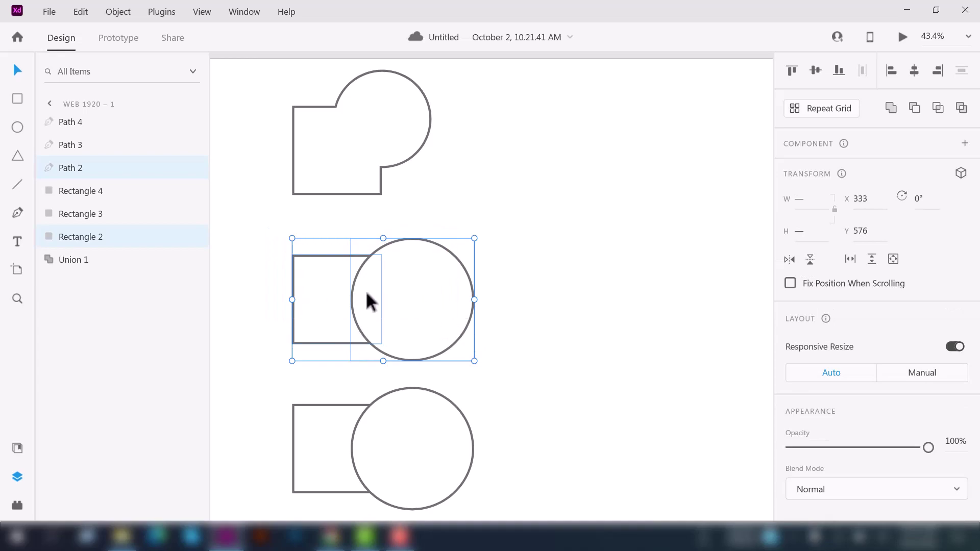
mouse_move(119, 237)
click(917, 113)
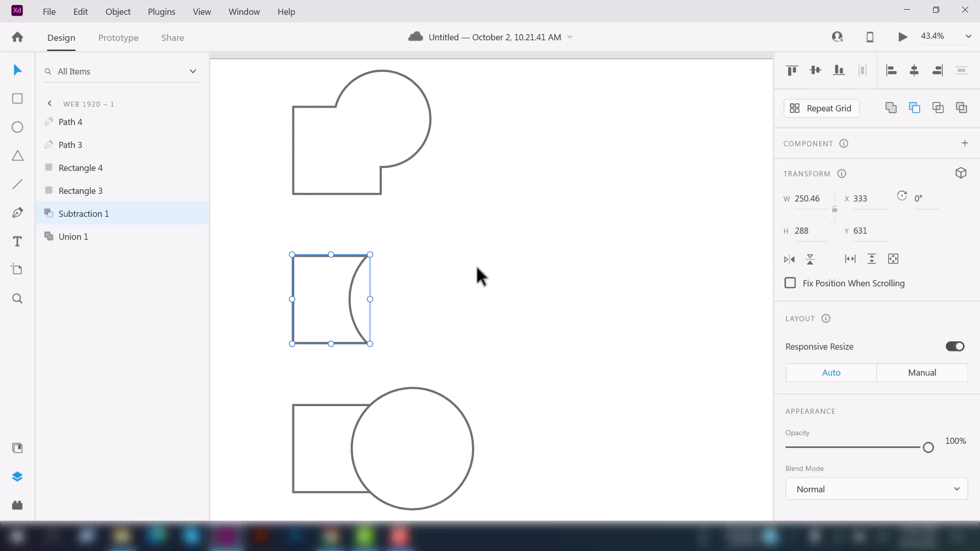
key(ctrl+shift+g)
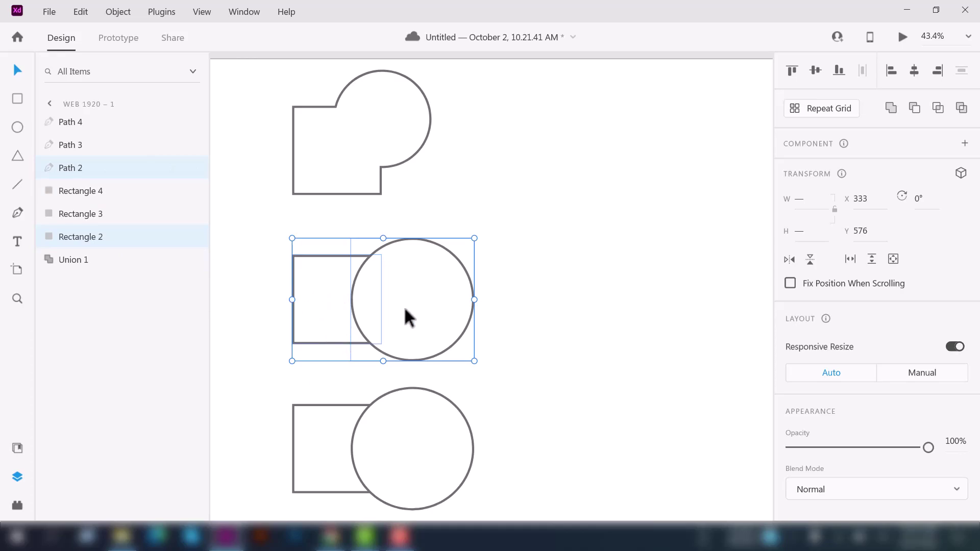
scroll(449, 270, down, 2)
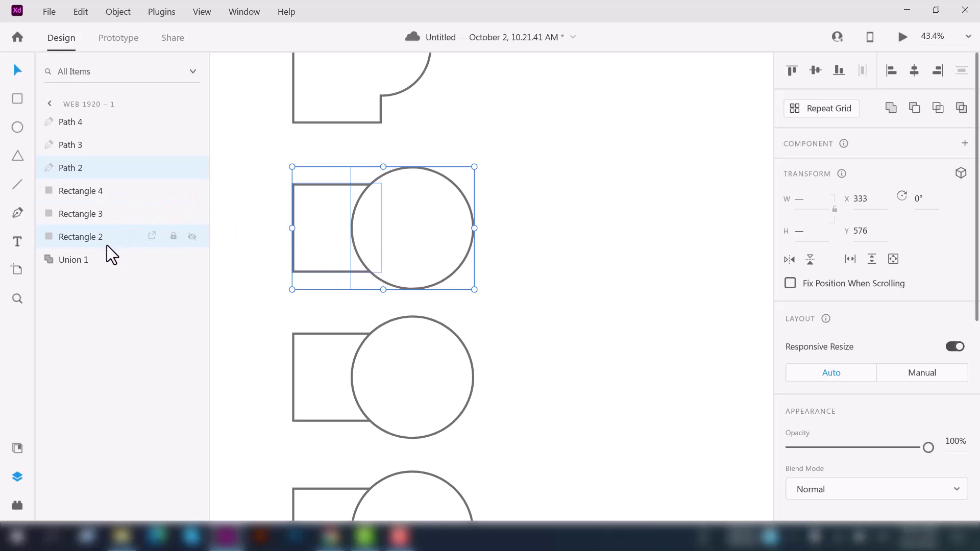
Undo a trial subtraction, group the middle square and circle, and stack the square on top
click(914, 109)
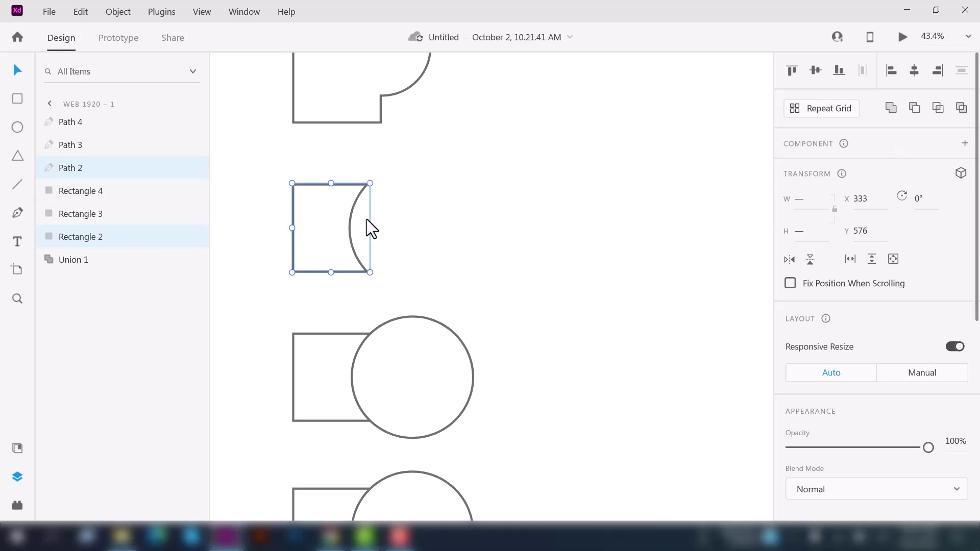
key(ctrl+z)
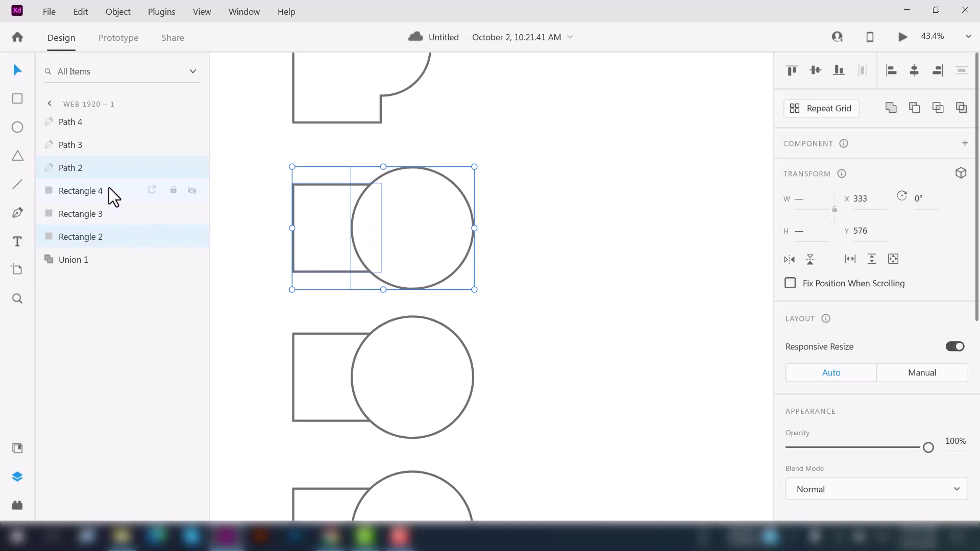
key(ctrl+g)
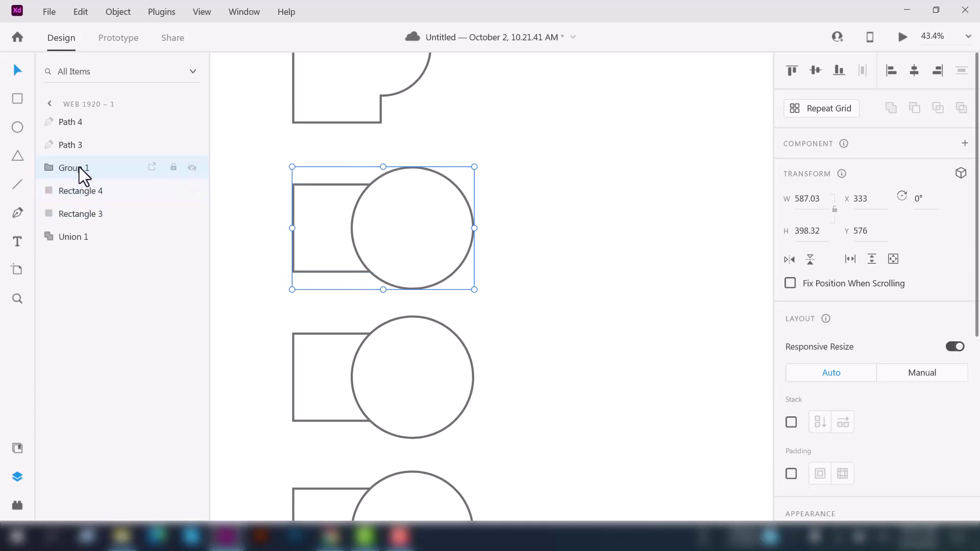
click(50, 169)
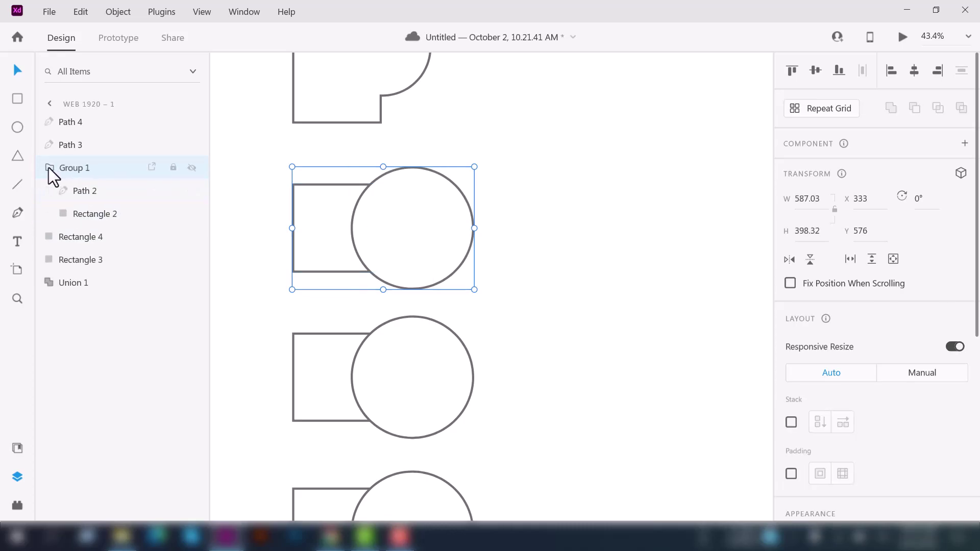
click(92, 216)
mouse_move(90, 213)
mouse_down()
mouse_move(92, 192)
mouse_move(97, 198)
mouse_up()
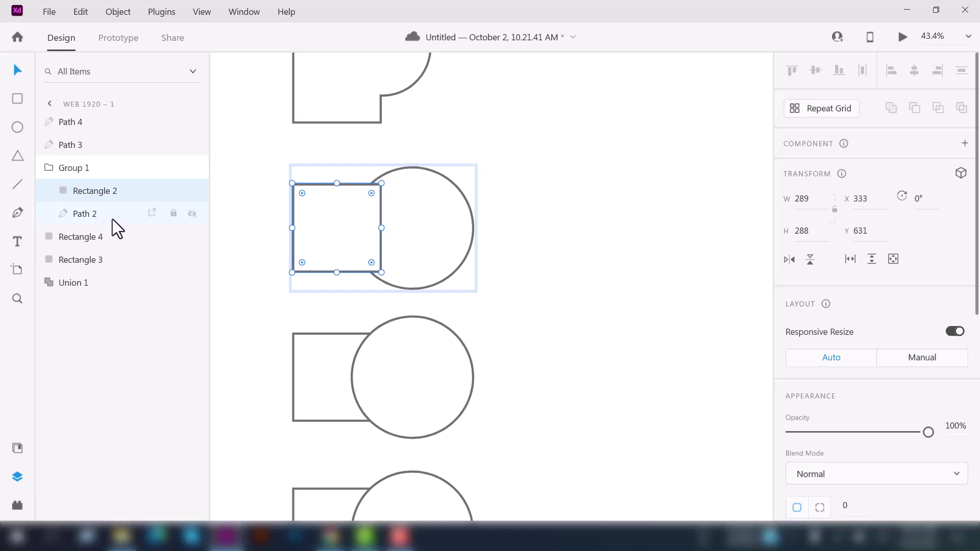
Nudge the square inside Group 1 slightly to the right
click(262, 217)
click(320, 213)
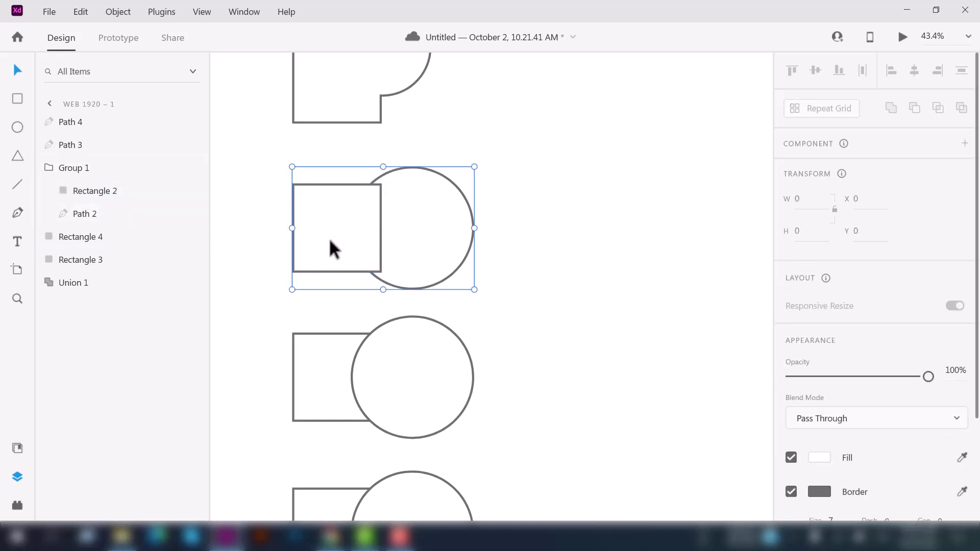
double_click(319, 233)
drag(338, 234, 346, 228)
Select both children of the group and subtract the square to create Subtraction 1
click(280, 225)
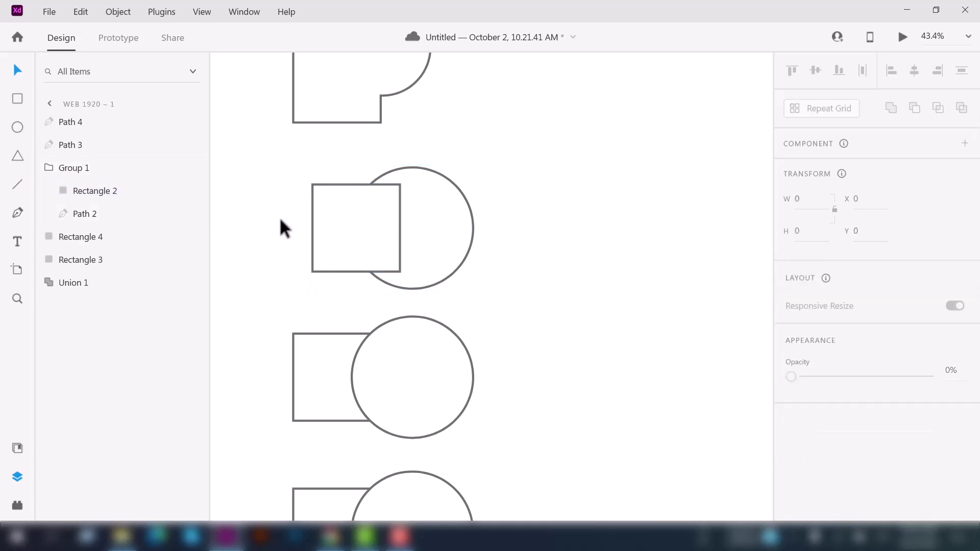
drag(281, 162, 508, 275)
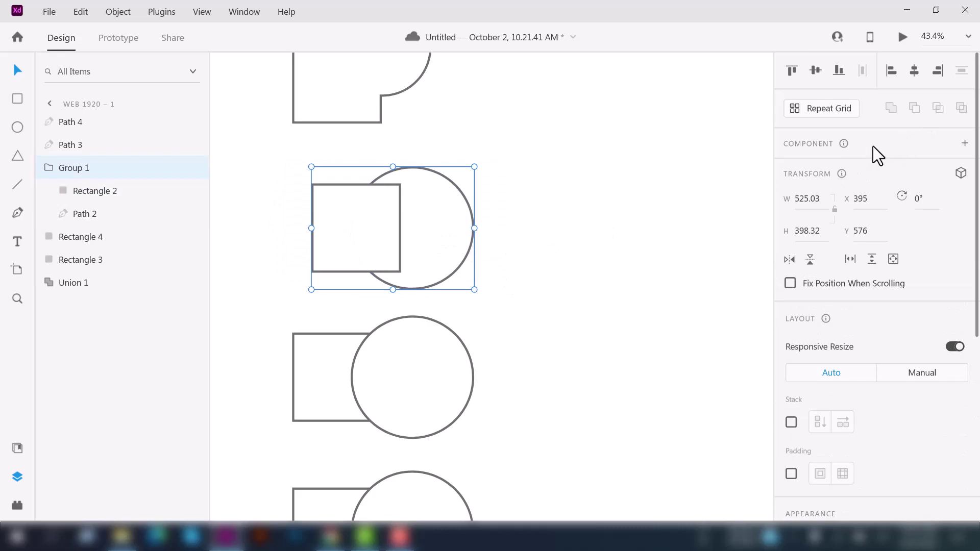
key(Return)
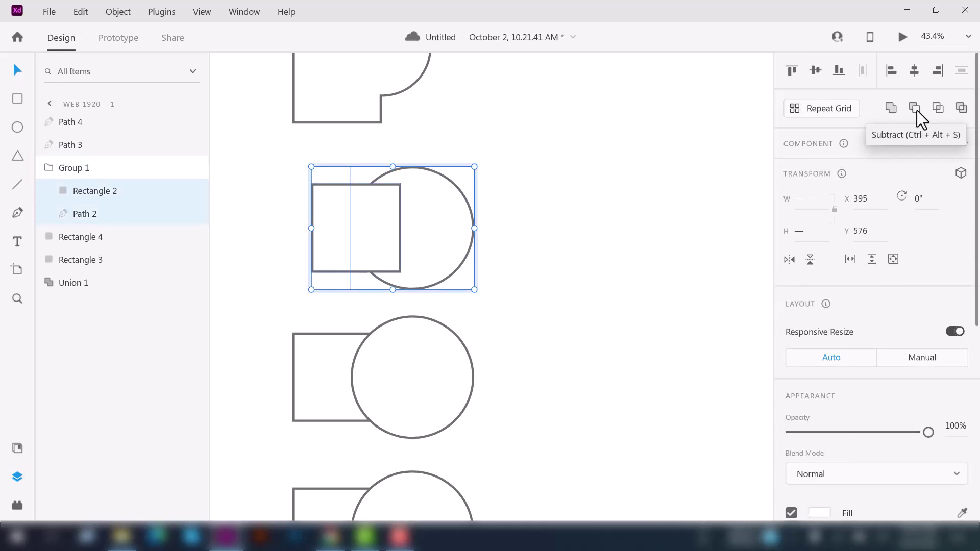
click(916, 110)
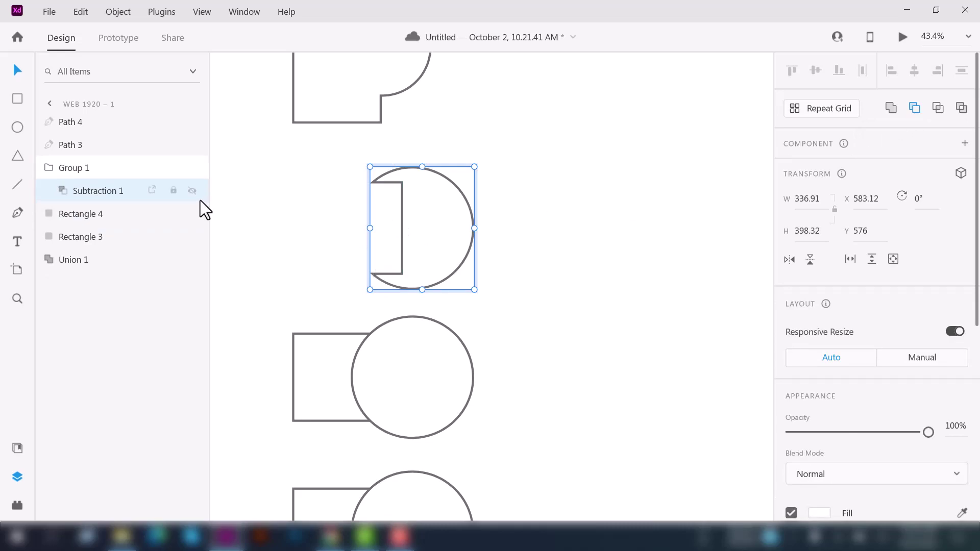
drag(308, 157, 450, 265)
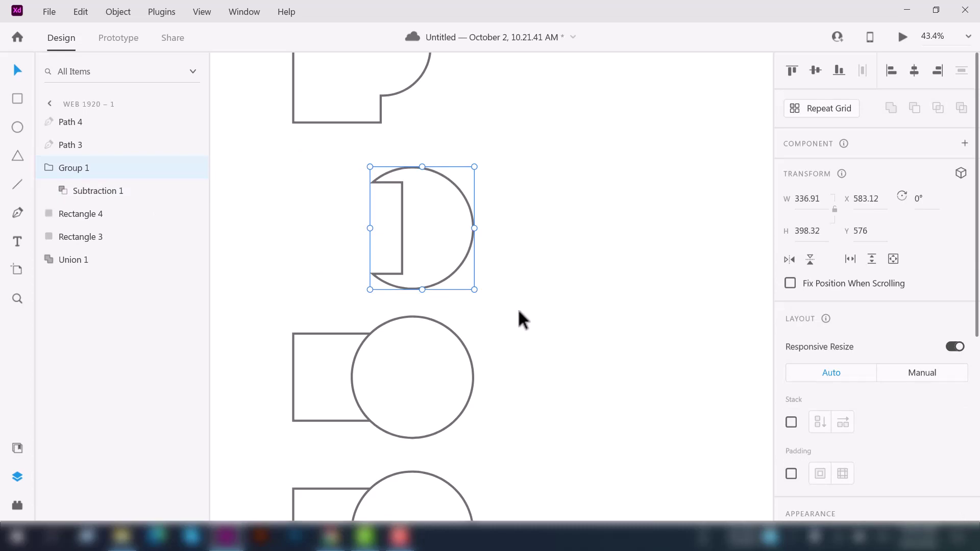
Expand Subtraction 1 in Layers and drag the notched shape beside Union 1 at X 960, Y 89
click(301, 254)
scroll(398, 306, up, 2)
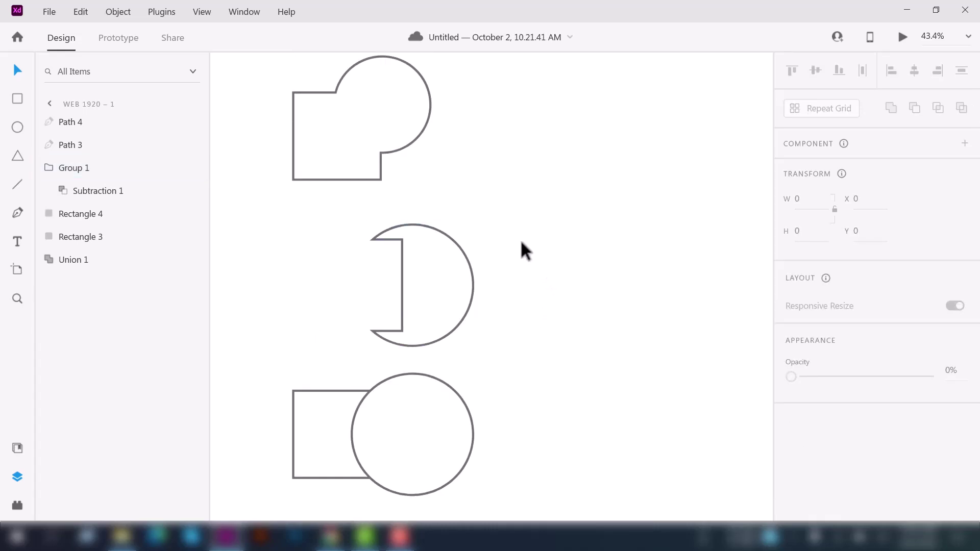
double_click(81, 191)
click(63, 192)
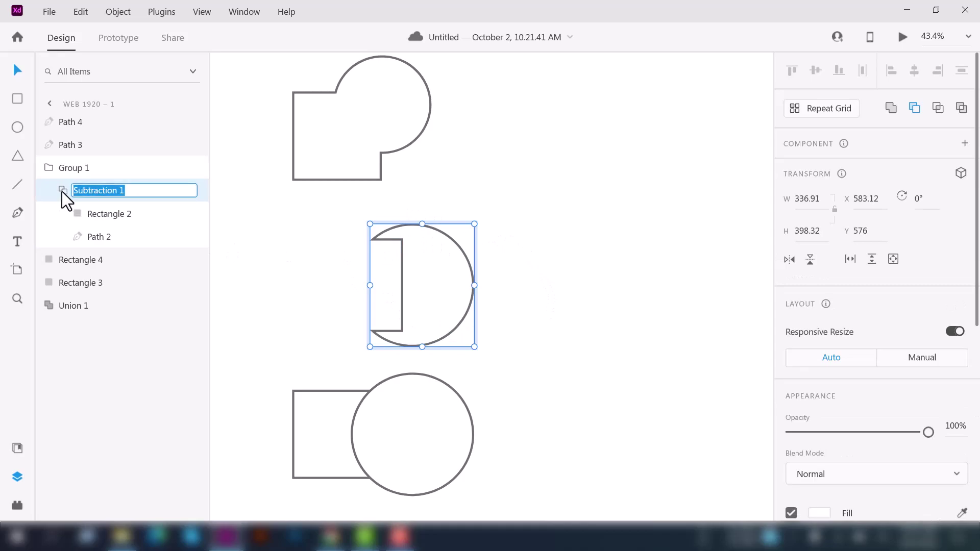
click(254, 229)
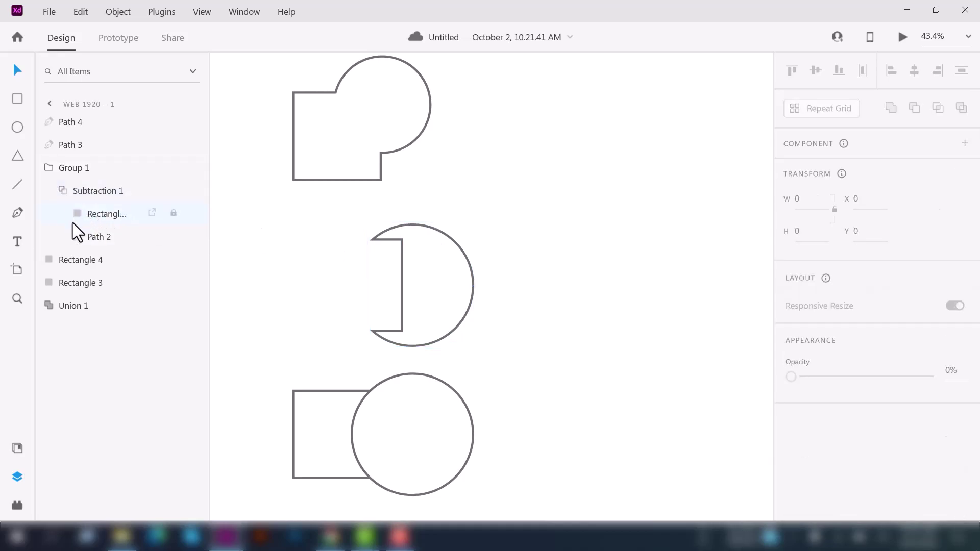
click(98, 220)
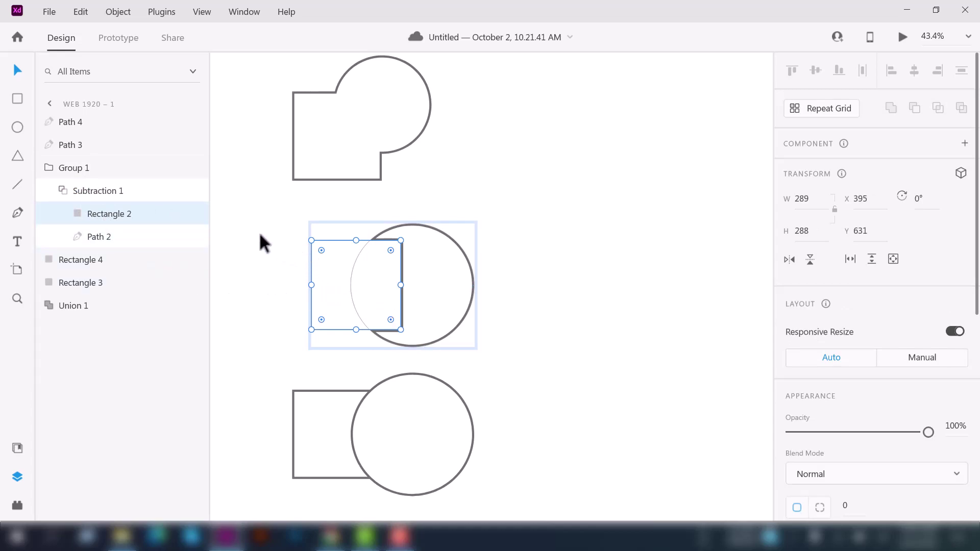
scroll(463, 294, down, 1)
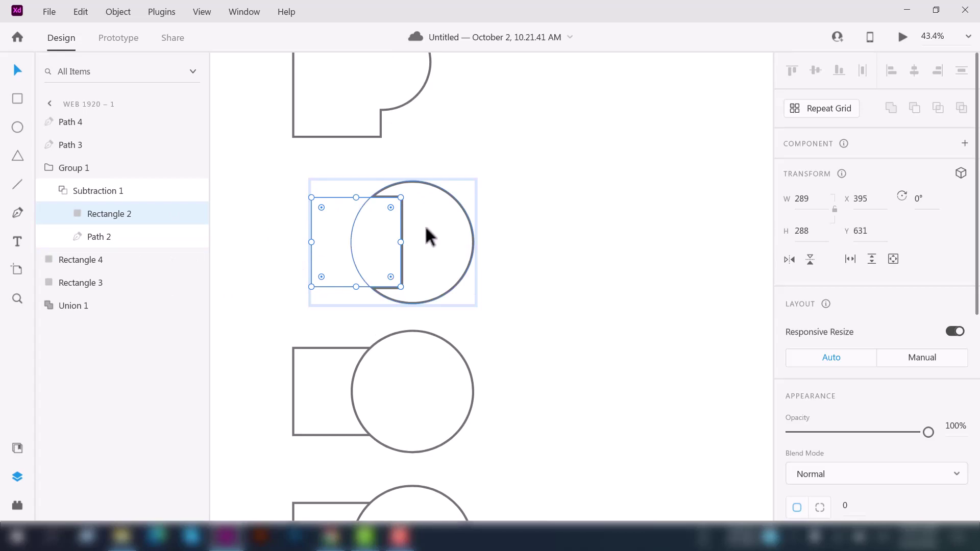
scroll(425, 226, up, 2)
drag(446, 326, 562, 170)
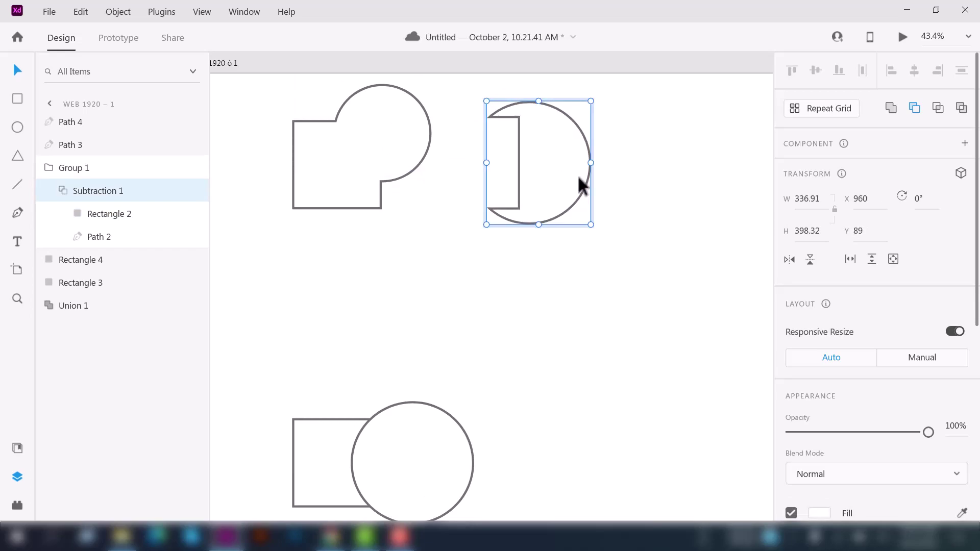
click(686, 210)
scroll(599, 250, up, 1)
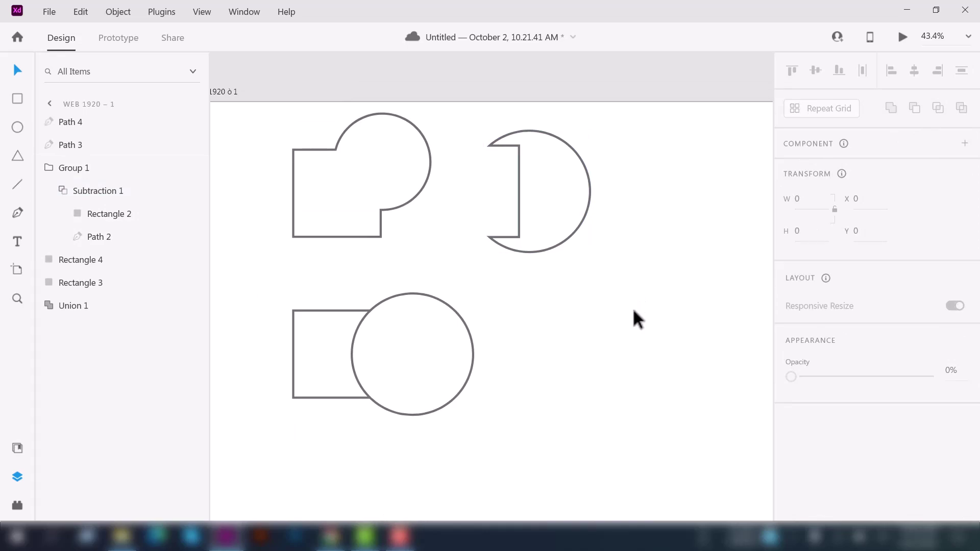
Intersect the third square and circle into Intersection 1, a 100.29 × 288 lens sliver
drag(251, 280, 467, 411)
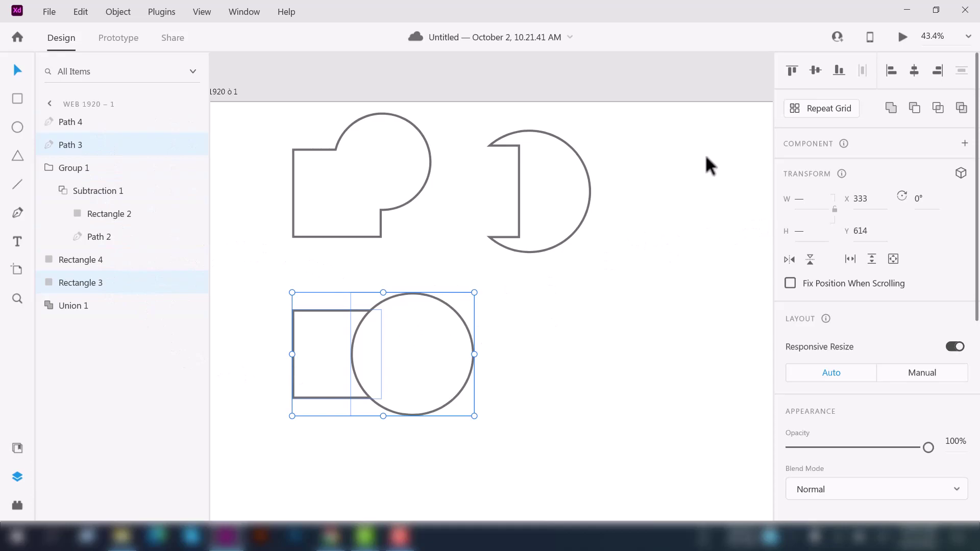
click(940, 113)
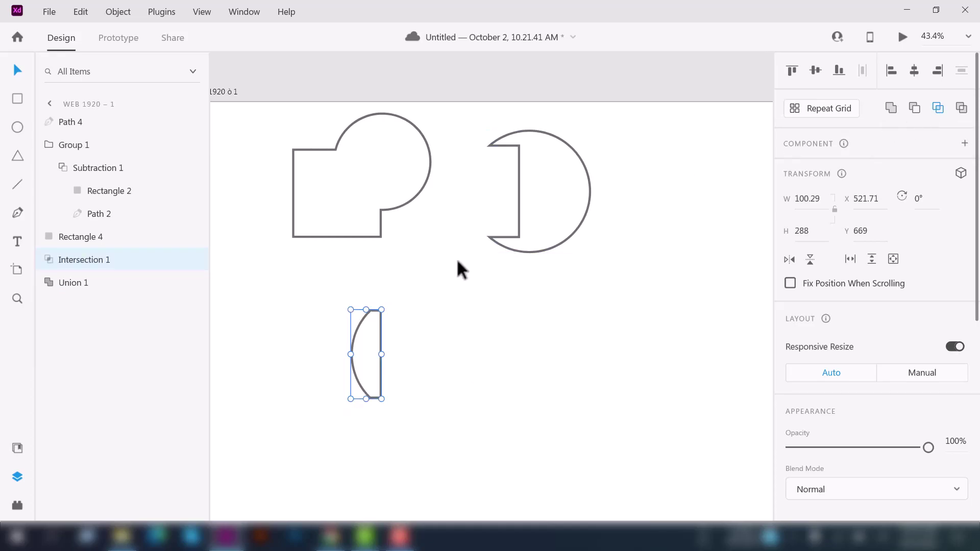
scroll(424, 347, down, 3)
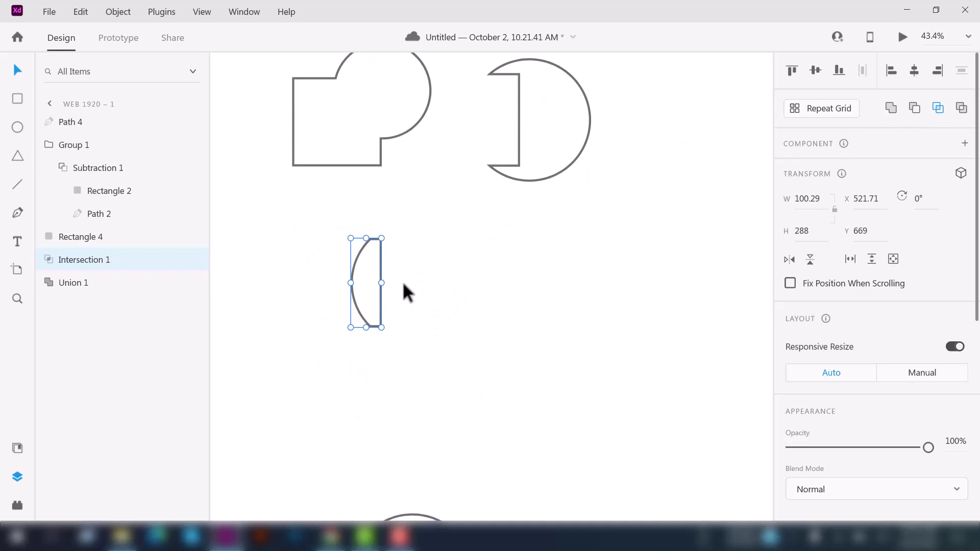
Inside Intersection 1, move the Path 3 circle left and enlarge it to 493.3 wide
click(47, 263)
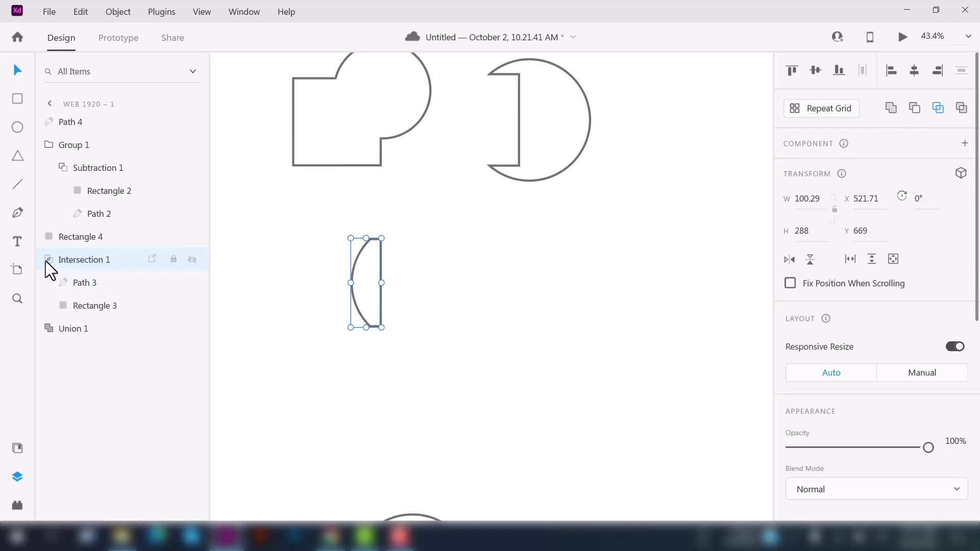
click(95, 286)
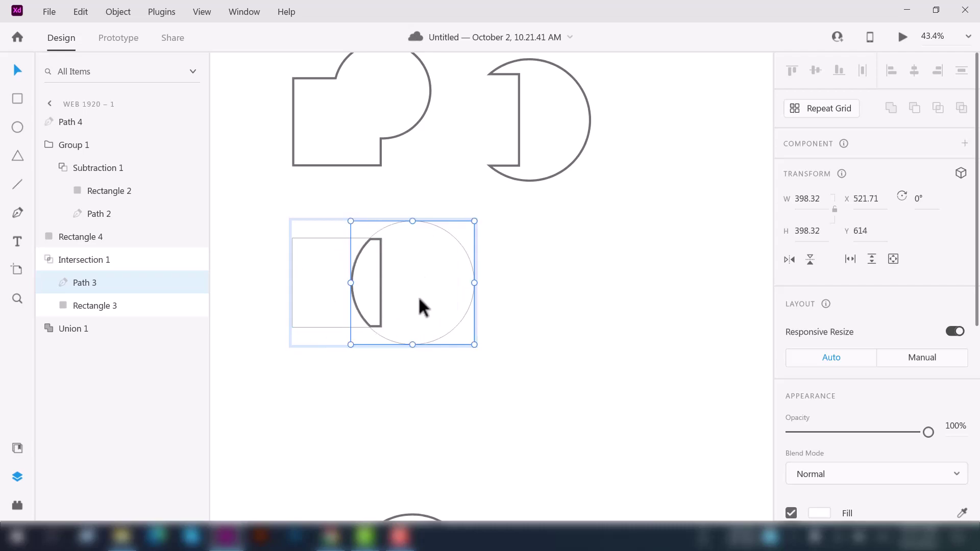
mouse_move(431, 286)
mouse_down()
mouse_move(410, 286)
mouse_move(420, 287)
mouse_up()
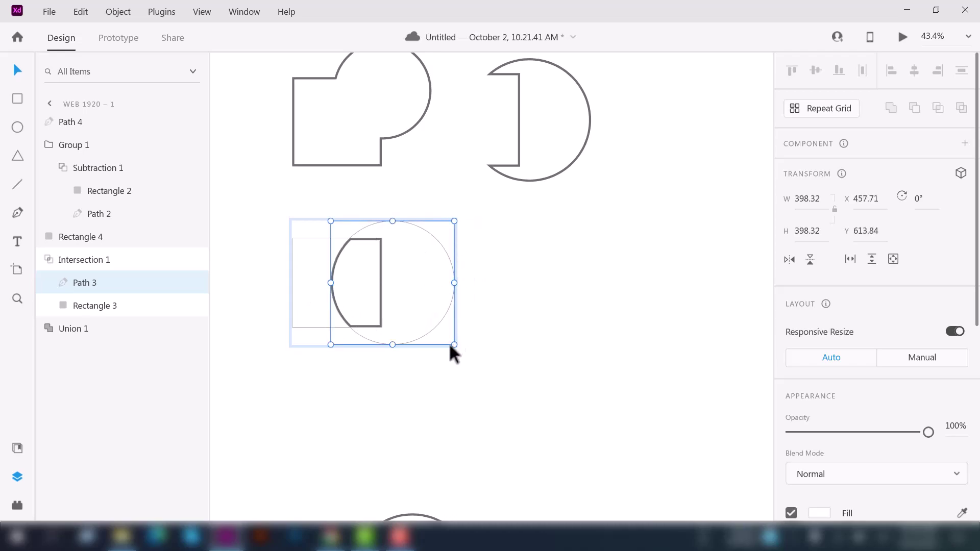
drag(453, 344, 483, 377)
mouse_move(412, 320)
mouse_down()
mouse_move(418, 339)
mouse_move(417, 307)
mouse_move(300, 305)
mouse_move(483, 288)
mouse_move(428, 318)
mouse_move(424, 332)
mouse_move(434, 318)
mouse_move(425, 322)
mouse_move(421, 306)
mouse_move(444, 332)
mouse_move(419, 327)
mouse_up()
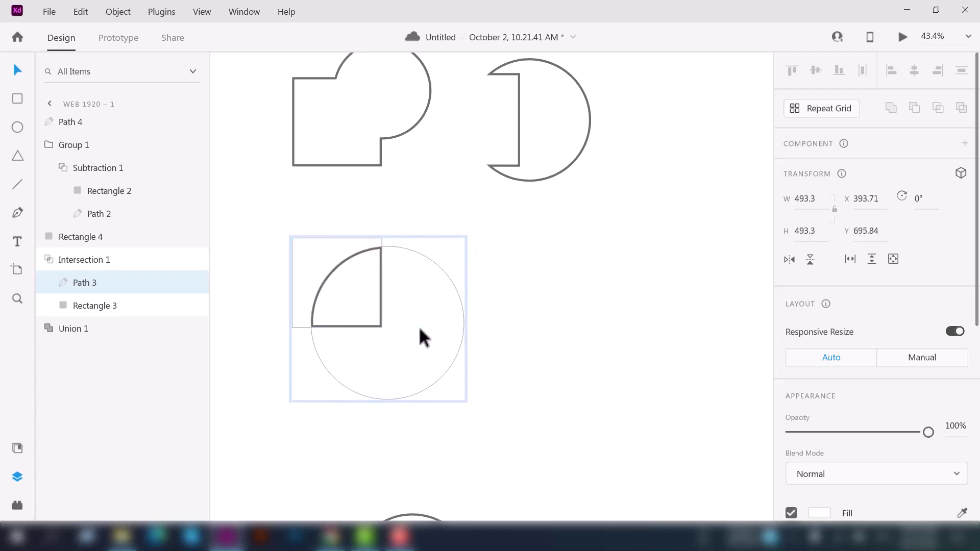
click(590, 292)
Drag the quarter-circle intersection up and to the left
drag(334, 292, 328, 264)
scroll(413, 376, down, 3)
scroll(413, 375, down, 3)
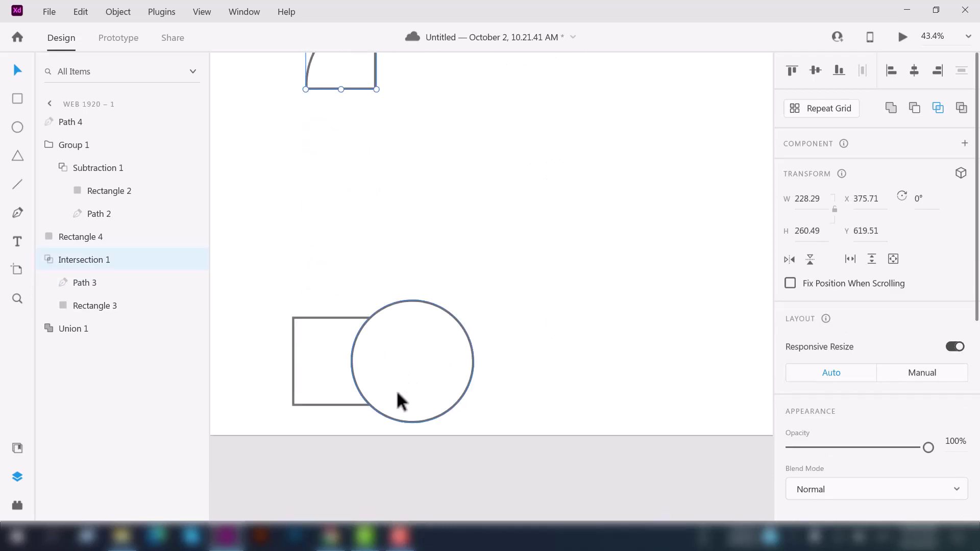
Move the last square and circle beside the quarter-circle and apply Exclude Overlap
click(357, 345)
click(317, 285)
drag(311, 263, 604, 158)
scroll(531, 313, up, 7)
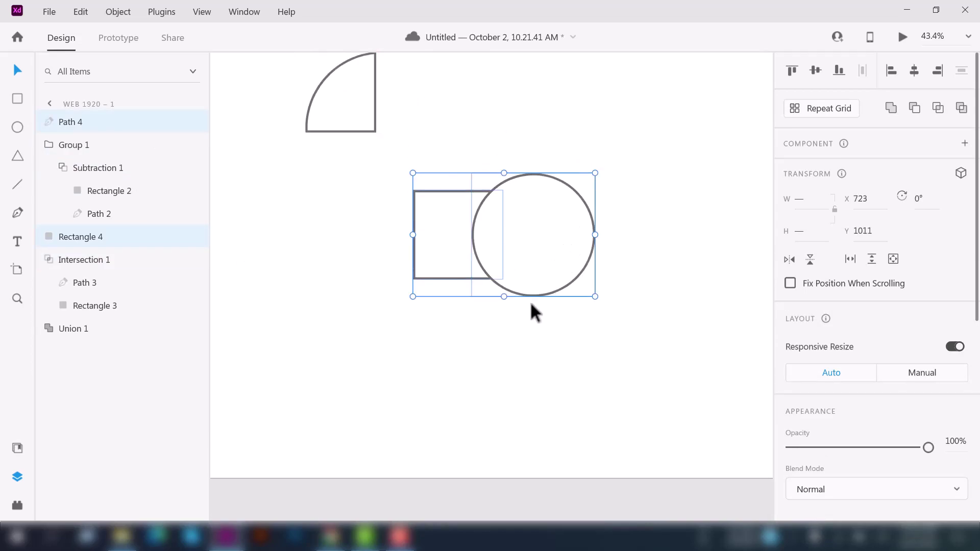
drag(524, 392, 535, 265)
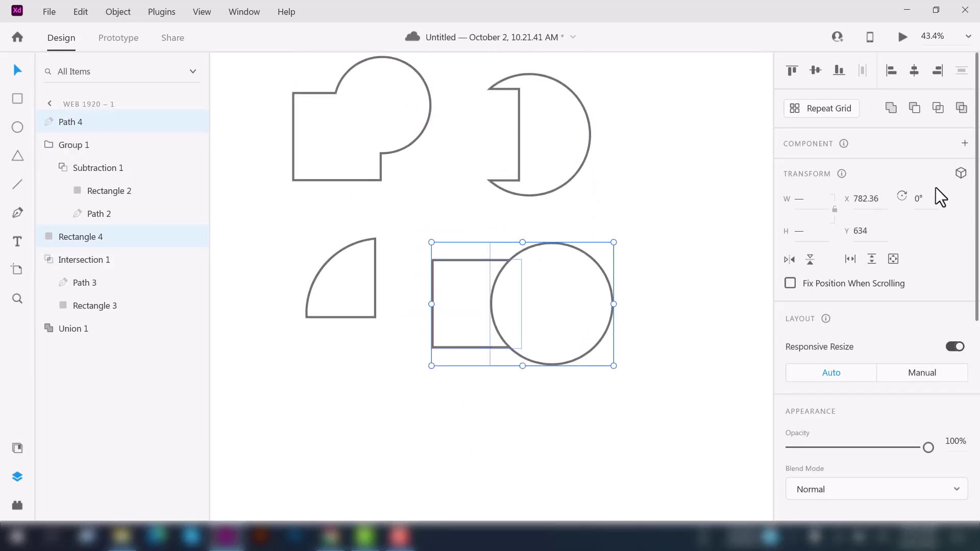
click(963, 108)
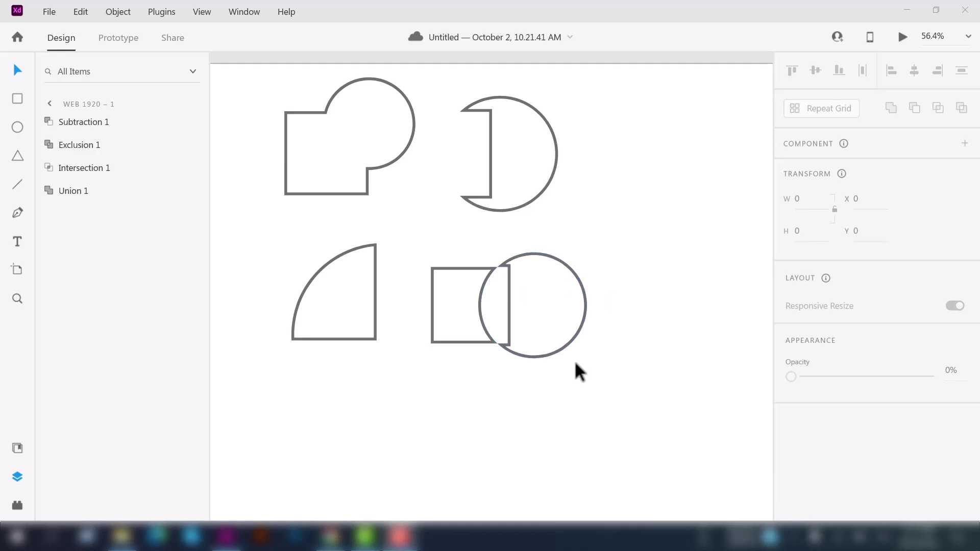
scroll(431, 380, up, 1)
scroll(430, 380, right, 1)
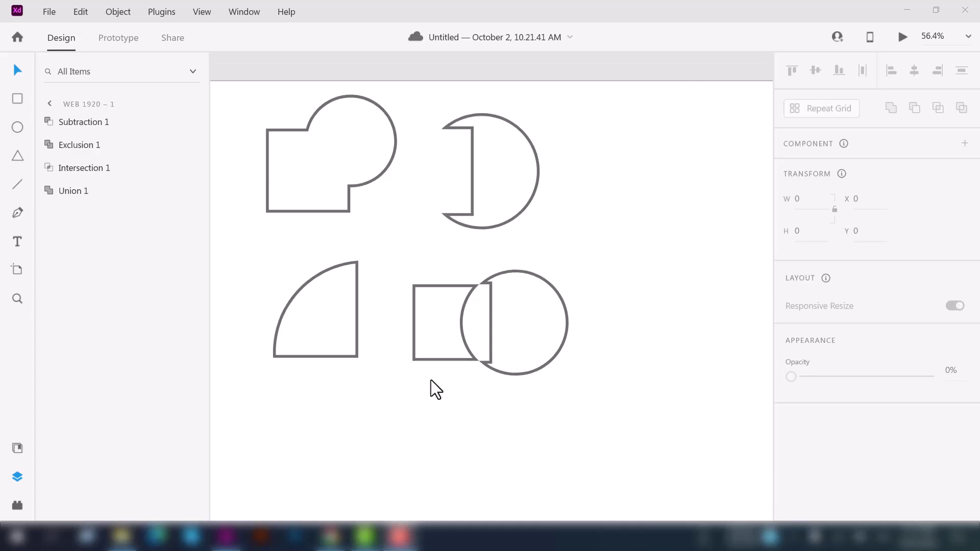
scroll(427, 257, down, 4)
scroll(456, 321, up, 2)
Delete the four finished combined shapes from the artboard
mouse_move(473, 320)
mouse_down()
mouse_move(295, 152)
mouse_move(356, 227)
mouse_up()
key(Delete)
scroll(311, 158, down, 1)
Draw a circle and then a triangle to the right of the square
key(r)
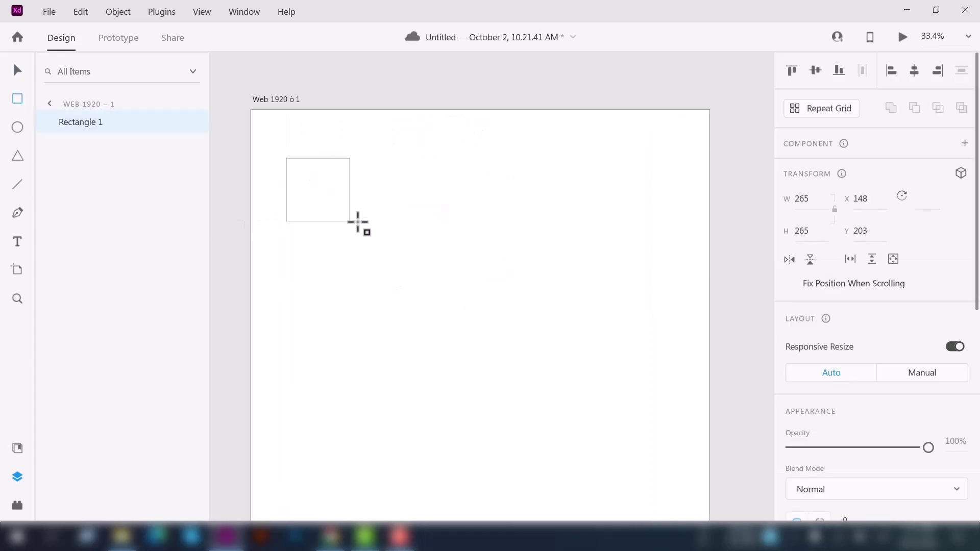
click(18, 132)
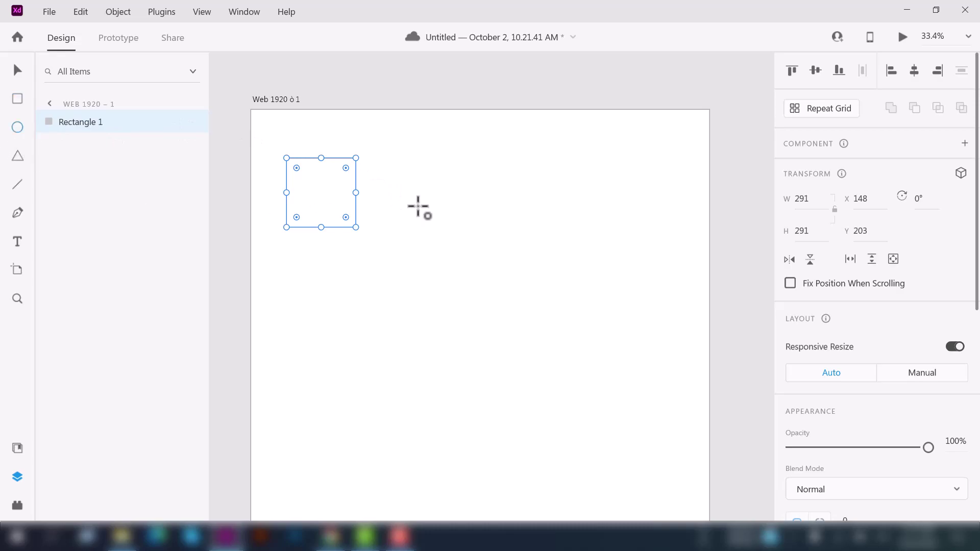
drag(418, 152, 501, 243)
click(18, 157)
drag(566, 146, 659, 262)
click(17, 70)
click(586, 289)
Give the square, circle and triangle a border size of 5, undoing a trial rearrangement
drag(595, 280, 347, 200)
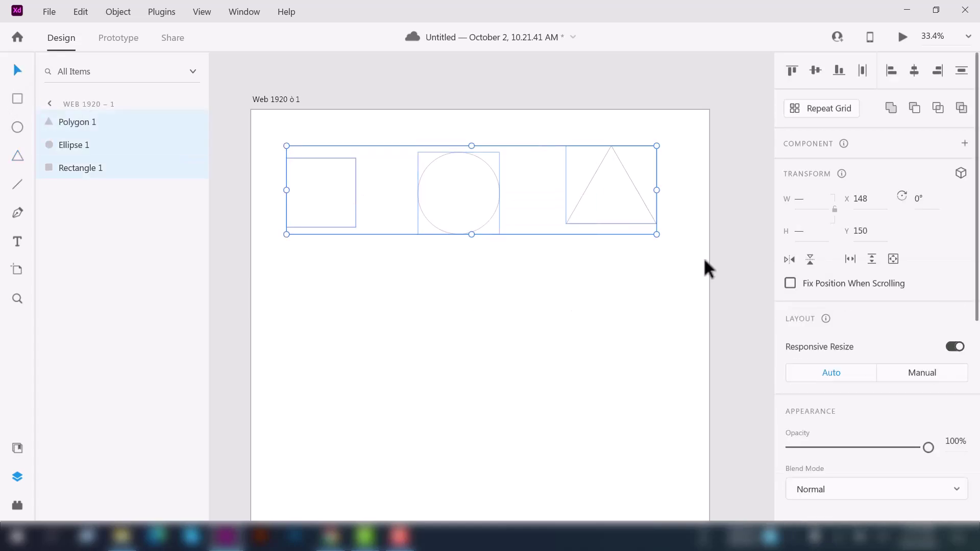
scroll(672, 254, down, 2)
scroll(886, 304, down, 5)
click(833, 241)
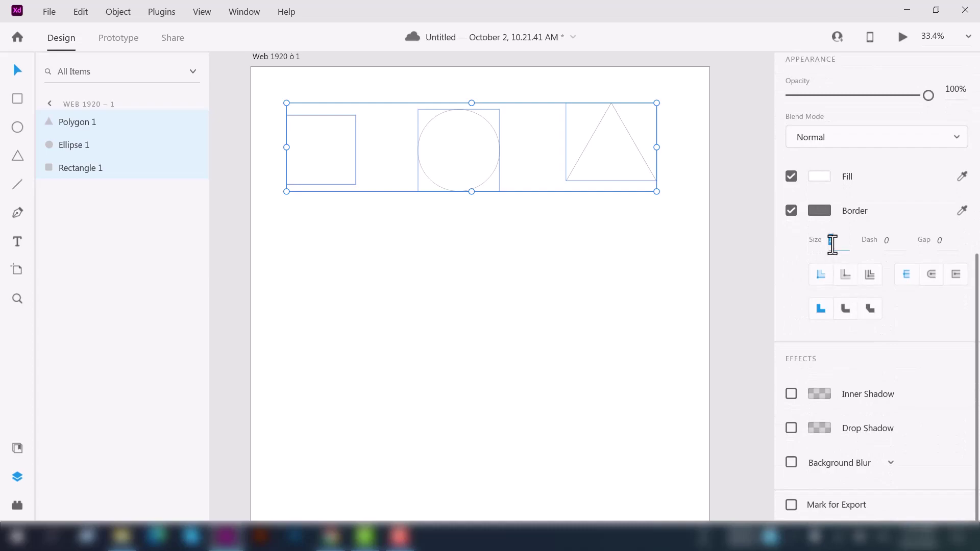
text(5)
key(Return)
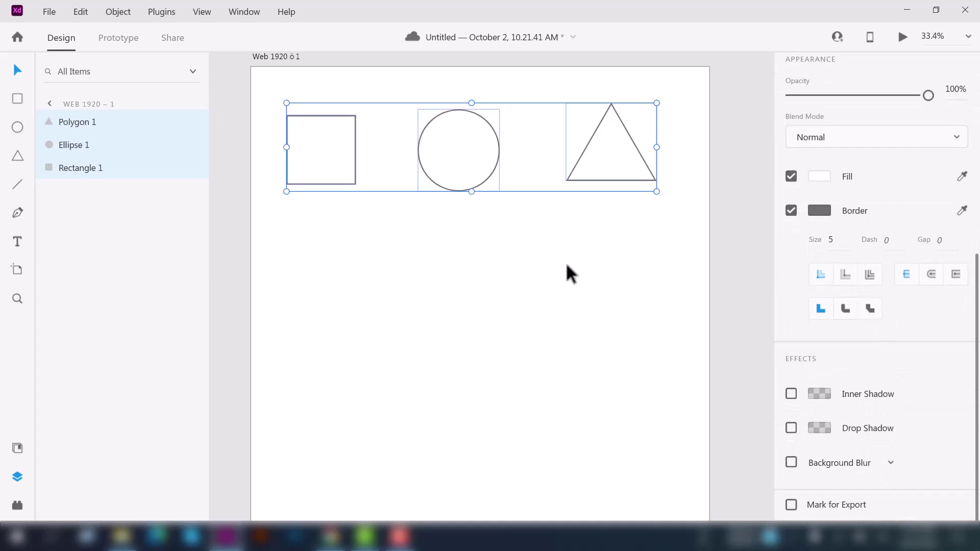
scroll(597, 292, up, 1)
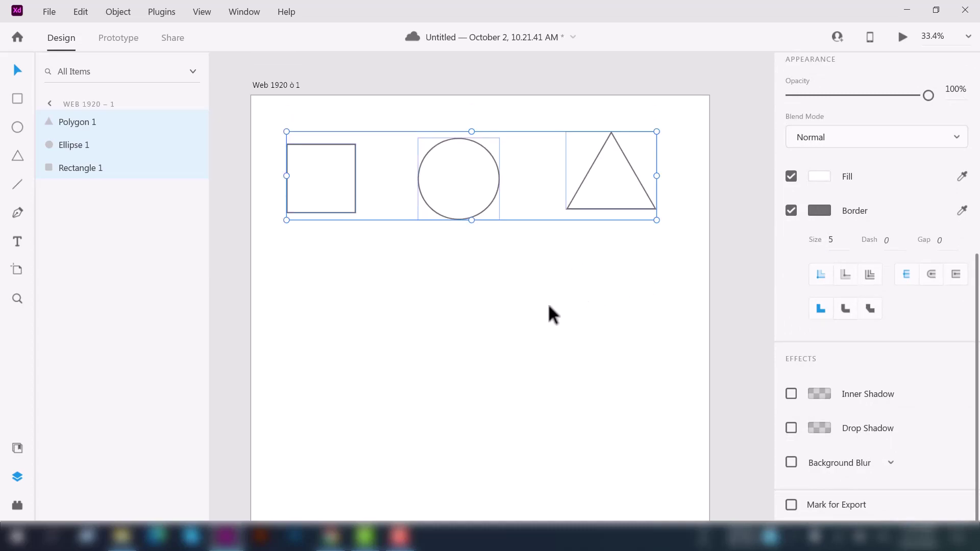
click(494, 301)
drag(636, 279, 332, 162)
key(ctrl+z)
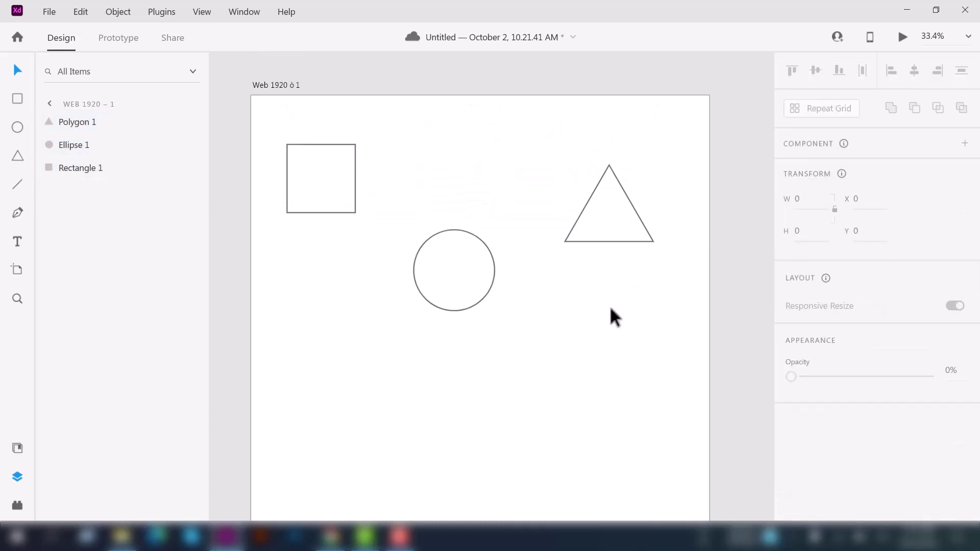
Try aligning the square, circle and triangle by their top edges, then undo it
drag(633, 318, 318, 163)
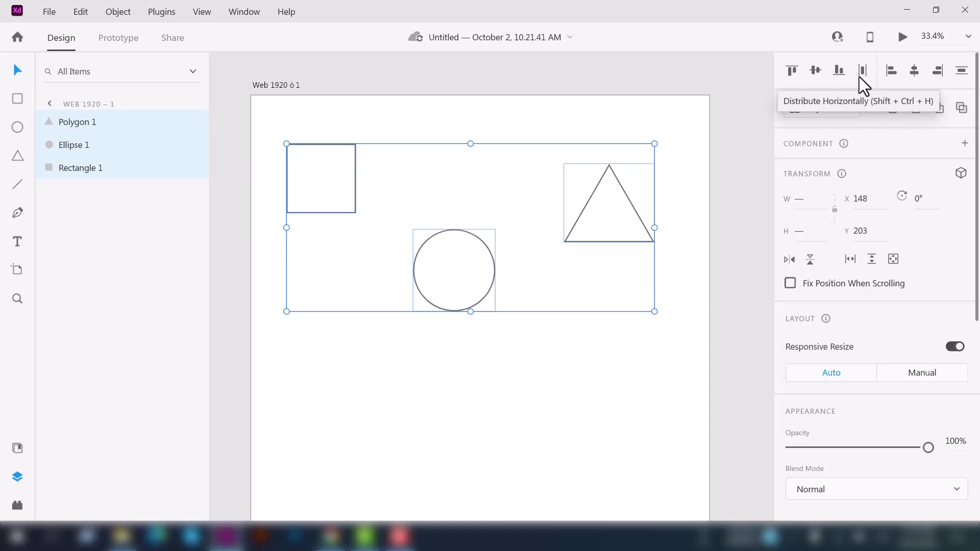
click(790, 72)
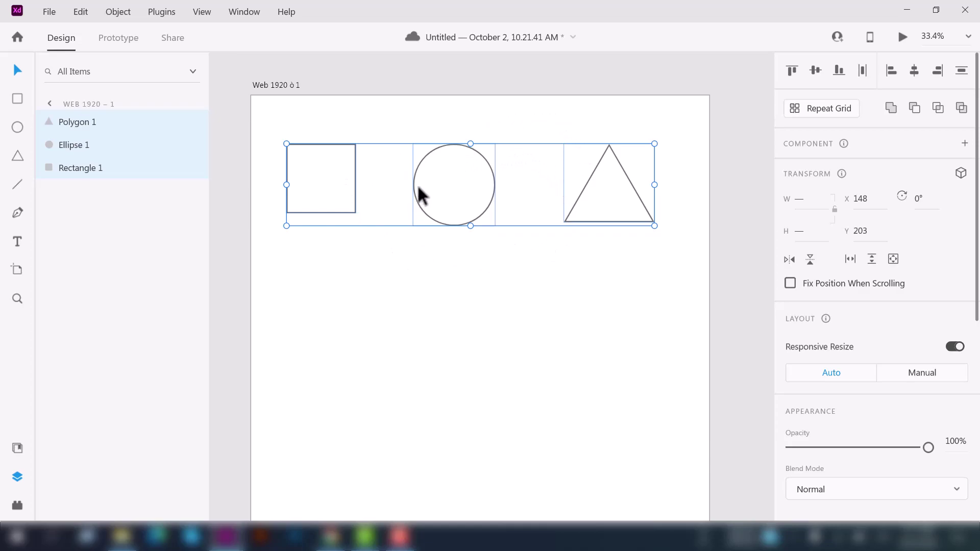
click(480, 309)
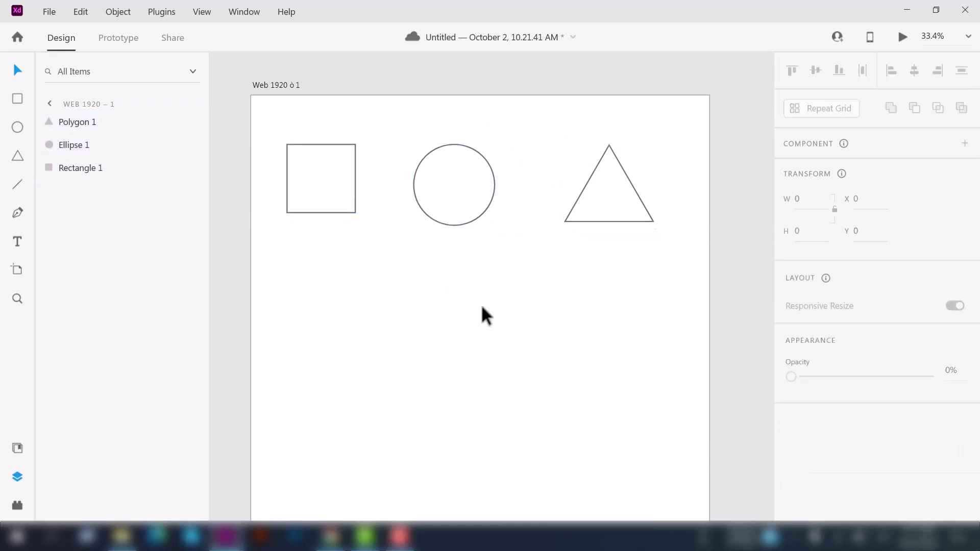
key(ctrl+z)
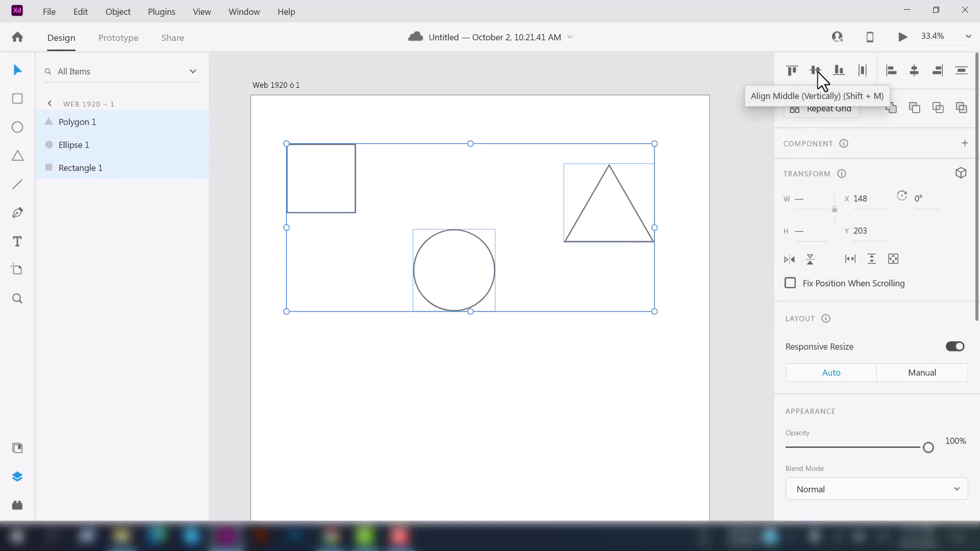
Center the three shapes on one horizontal line and enlarge the circle
click(817, 72)
click(415, 240)
scroll(416, 197, down, 2)
drag(416, 197, 381, 198)
click(568, 310)
Align the square, circle and triangle on their vertical middles
scroll(528, 294, down, 3)
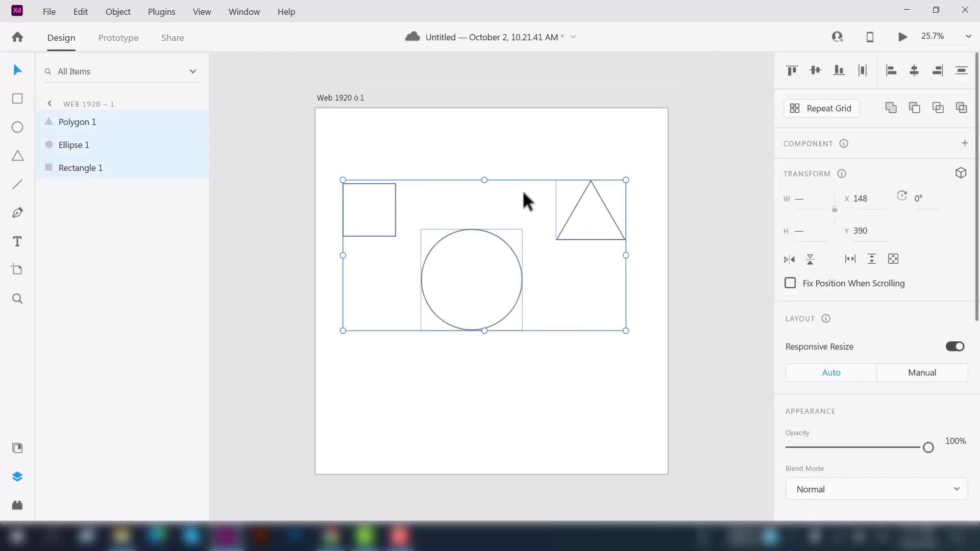
click(814, 71)
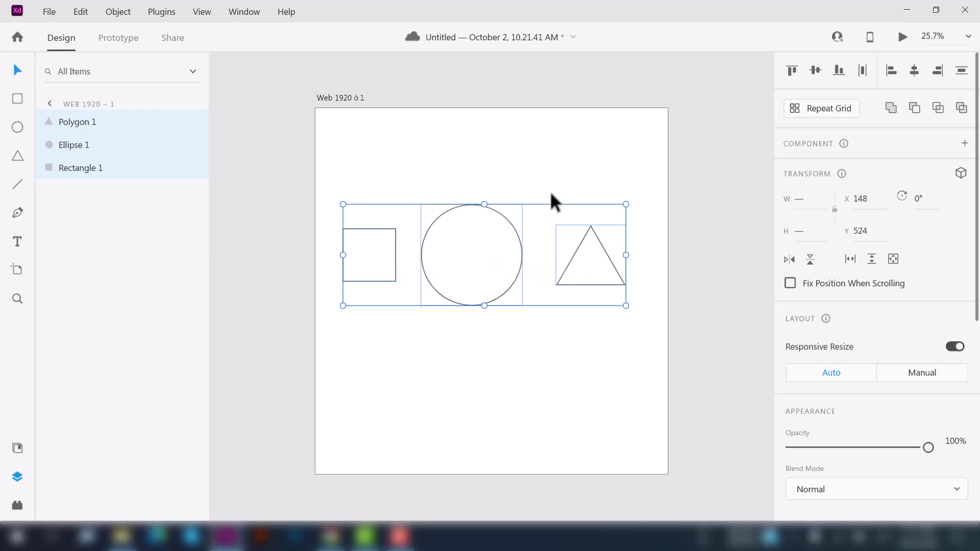
scroll(552, 197, down, 1)
click(548, 281)
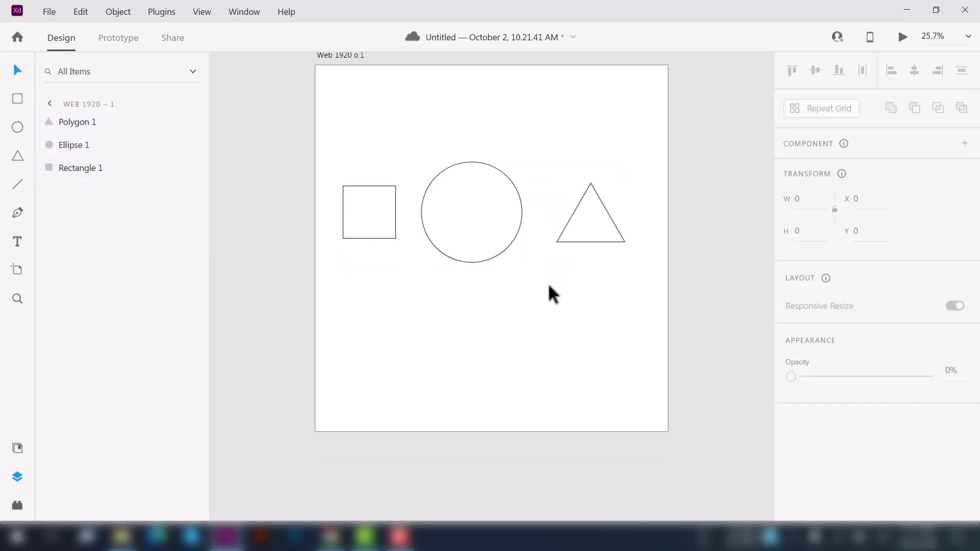
Shrink the triangle and reposition the circle and triangle further left
click(481, 235)
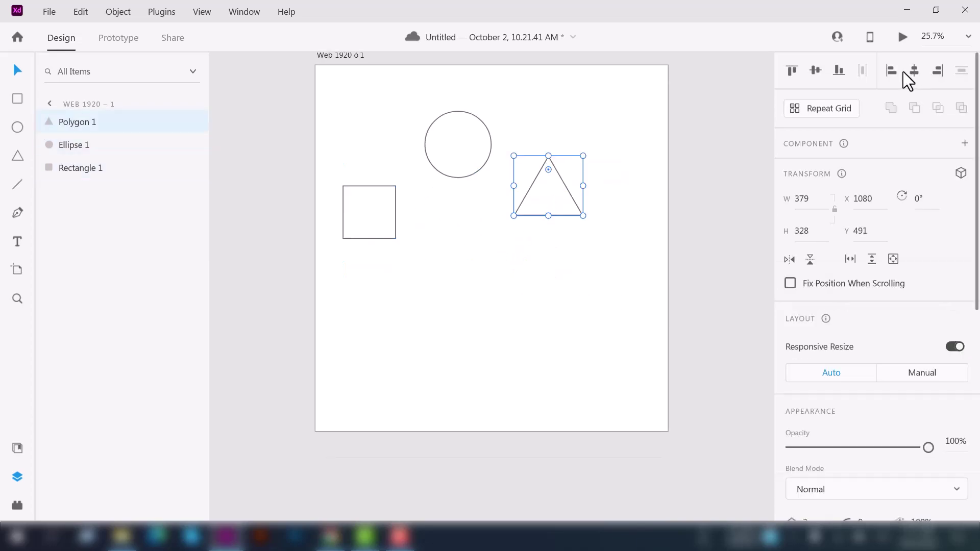
click(586, 262)
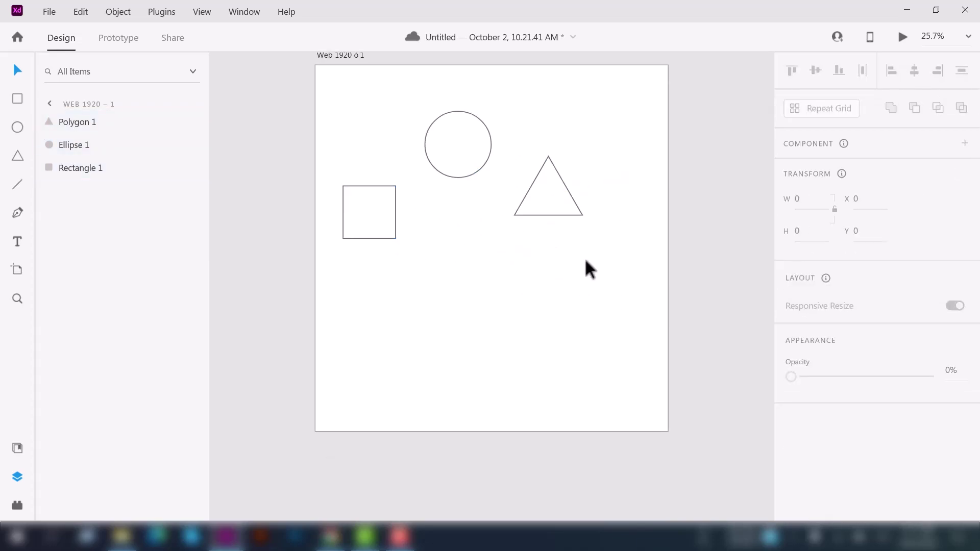
click(554, 207)
drag(583, 216, 558, 194)
click(474, 240)
drag(445, 170, 436, 170)
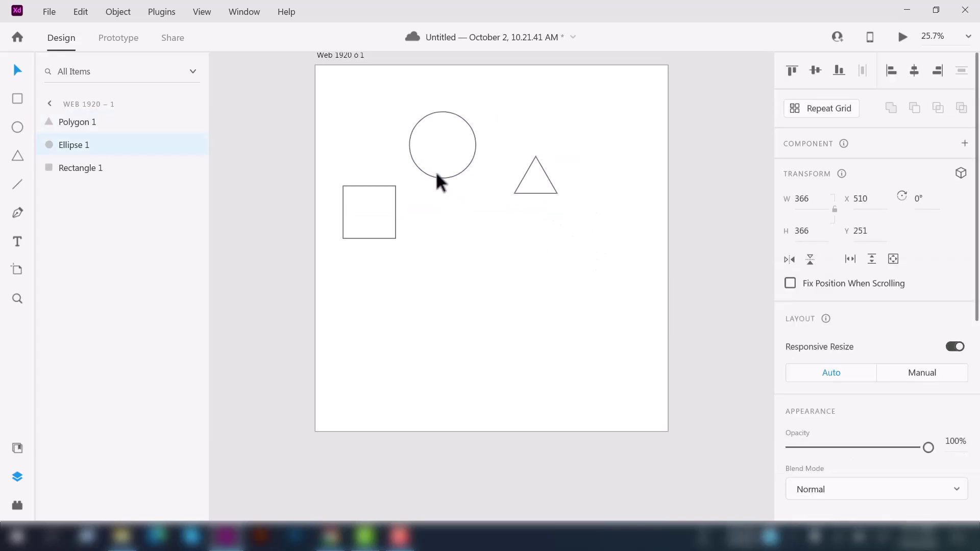
click(527, 184)
drag(524, 193, 613, 165)
Align all the shapes on the artboard along their bottom edges
key(ctrl+a)
scroll(633, 302, up, 1)
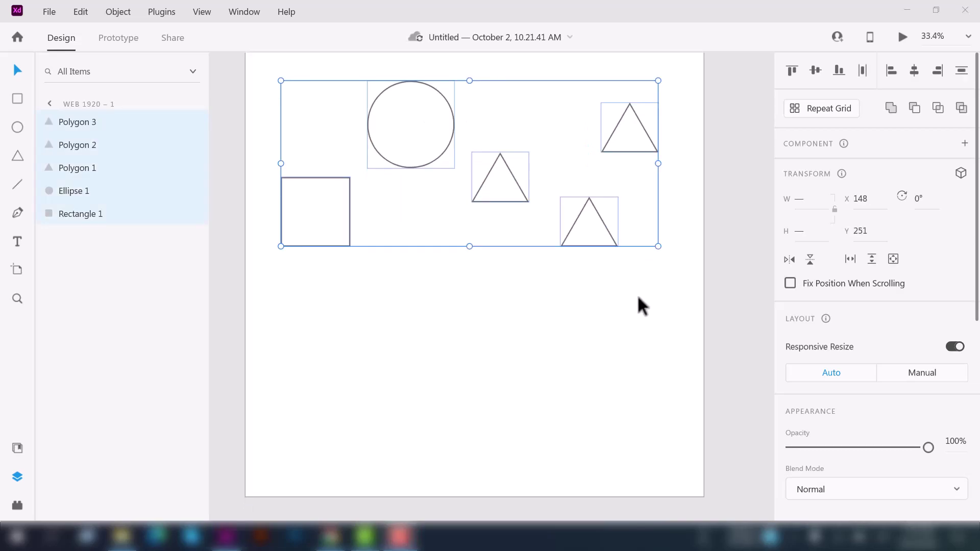
click(840, 71)
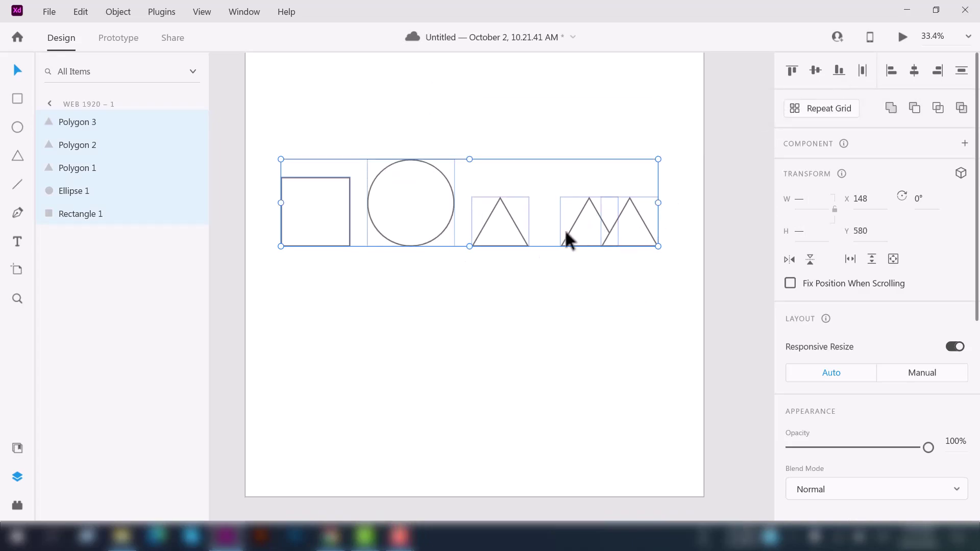
click(521, 273)
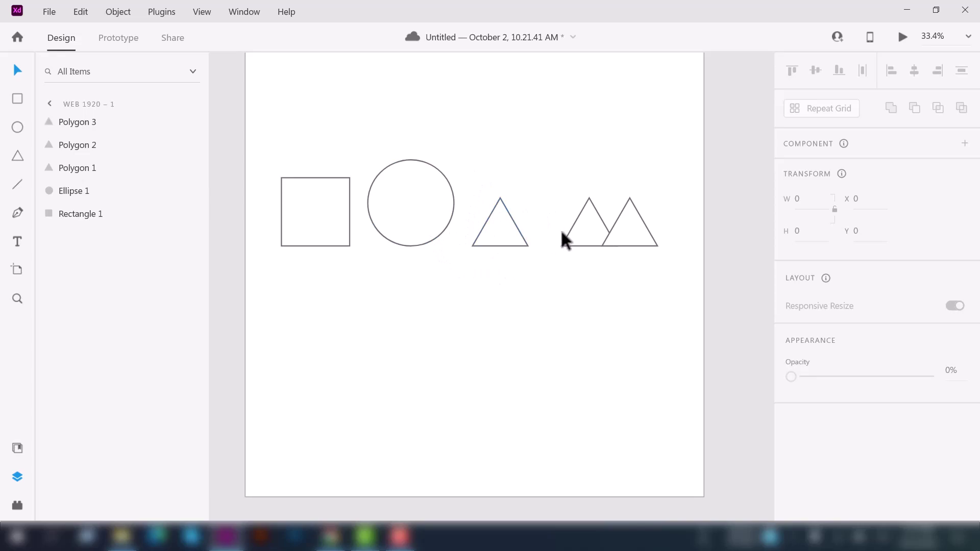
Space the five shapes evenly across horizontally
drag(271, 127, 632, 279)
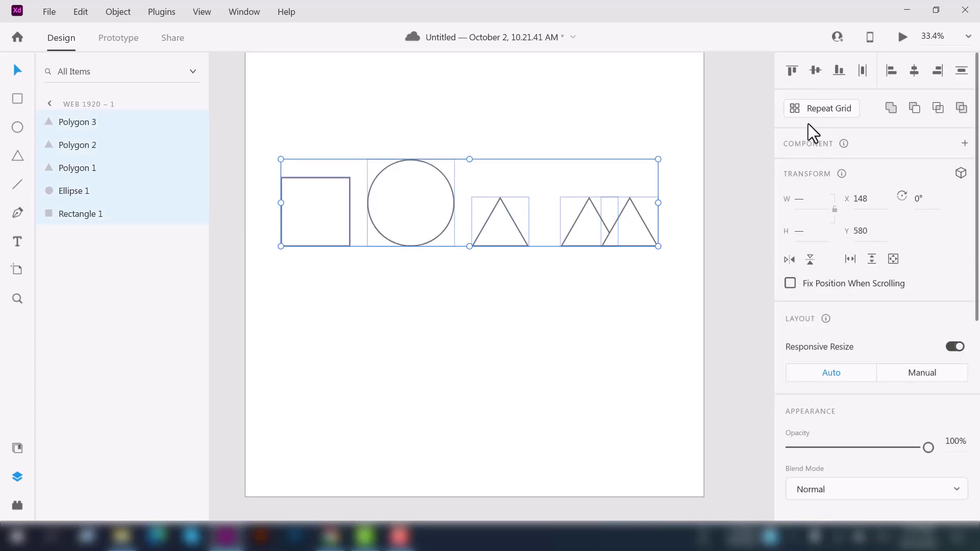
click(865, 76)
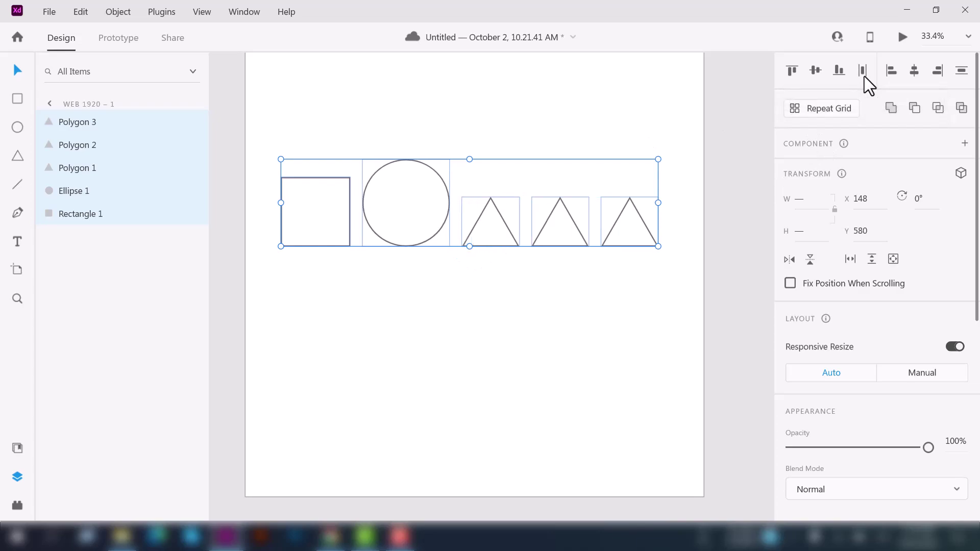
click(533, 261)
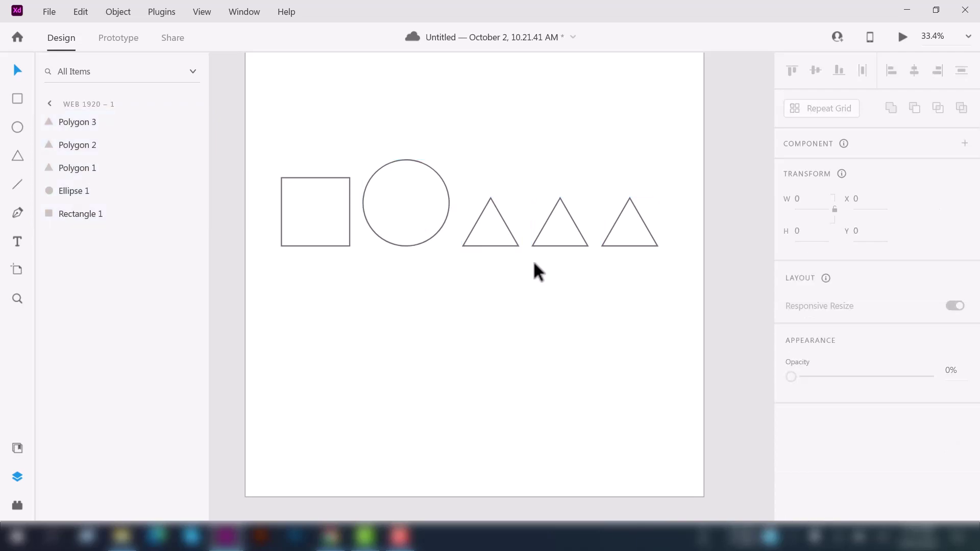
scroll(526, 286, up, 1)
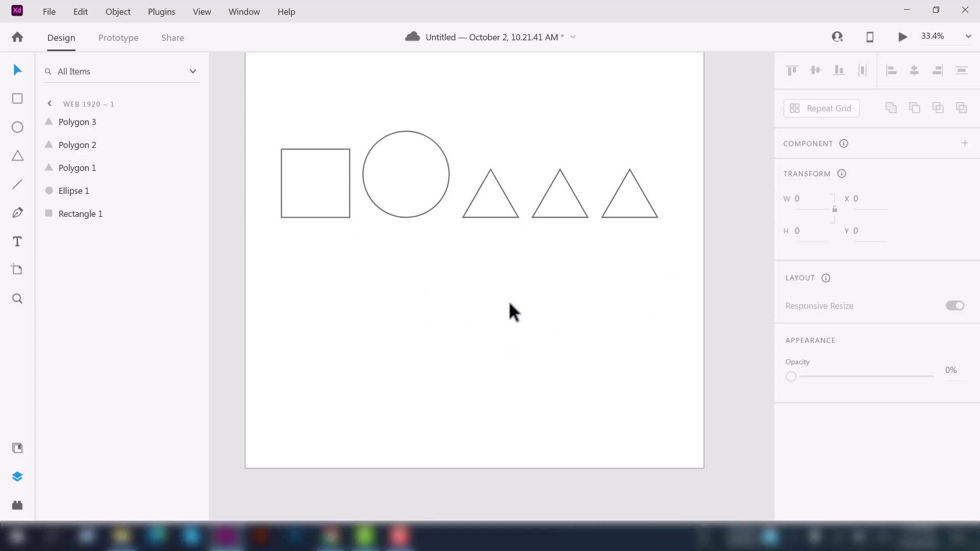
scroll(508, 301, down, 1)
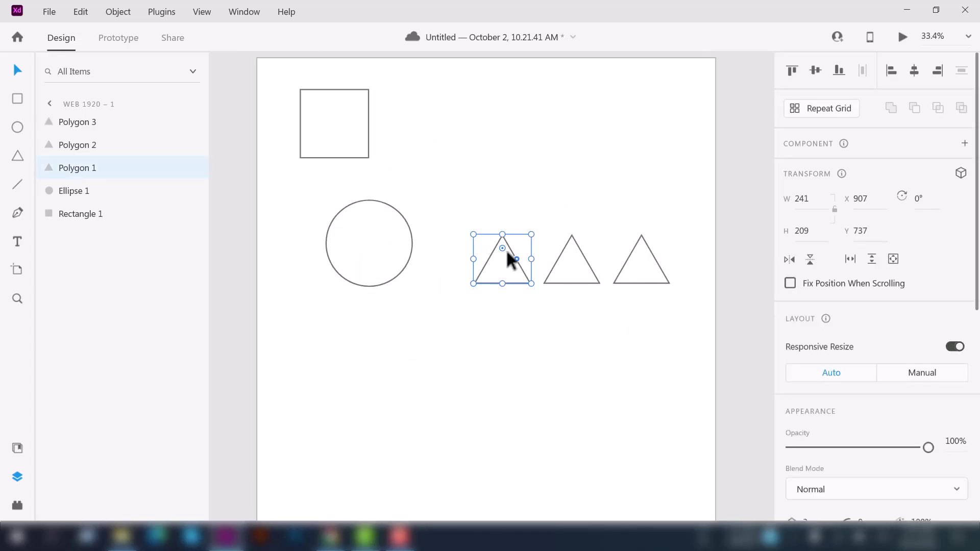
Move one triangle below the circle at lower left and delete the two extra triangle copies
drag(502, 253, 425, 335)
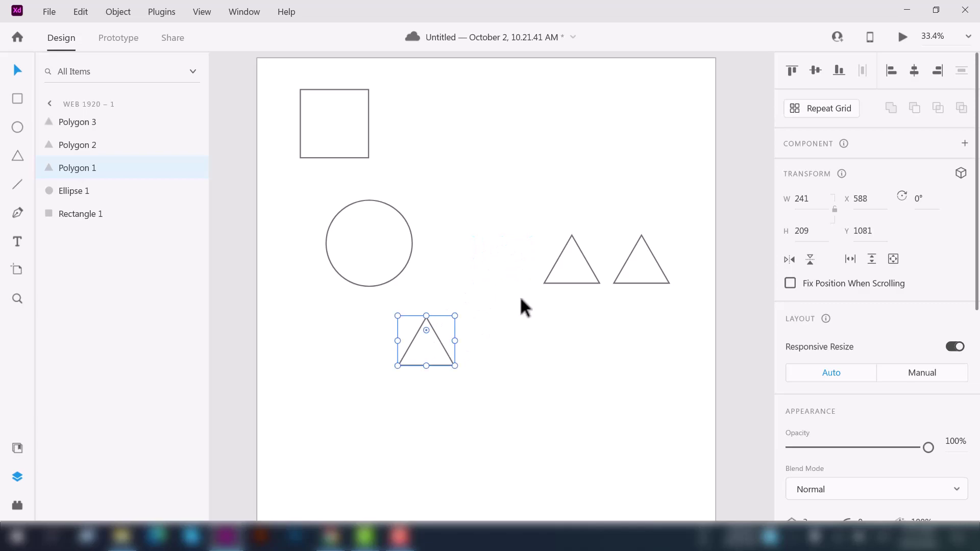
scroll(519, 301, down, 2)
scroll(518, 295, up, 1)
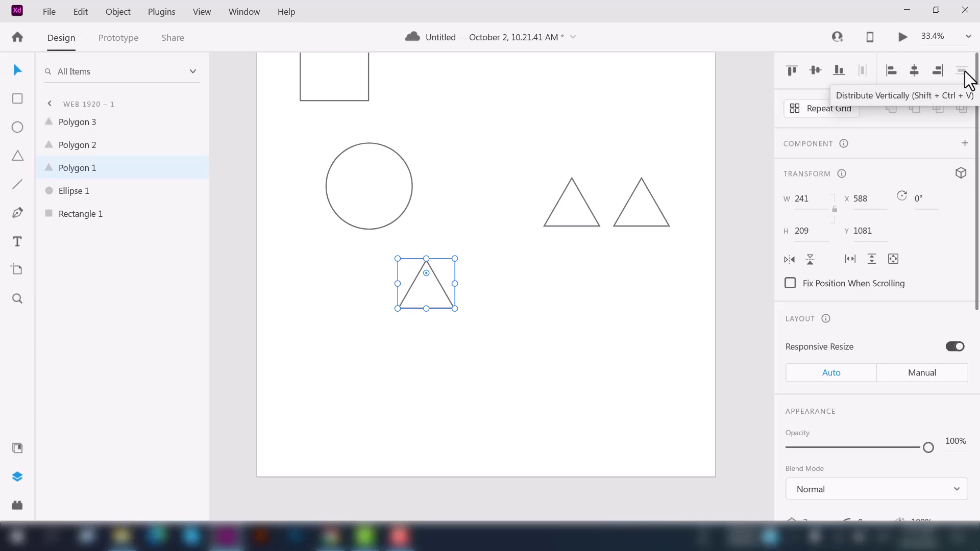
scroll(482, 220, down, 3)
drag(551, 222, 539, 246)
key(Delete)
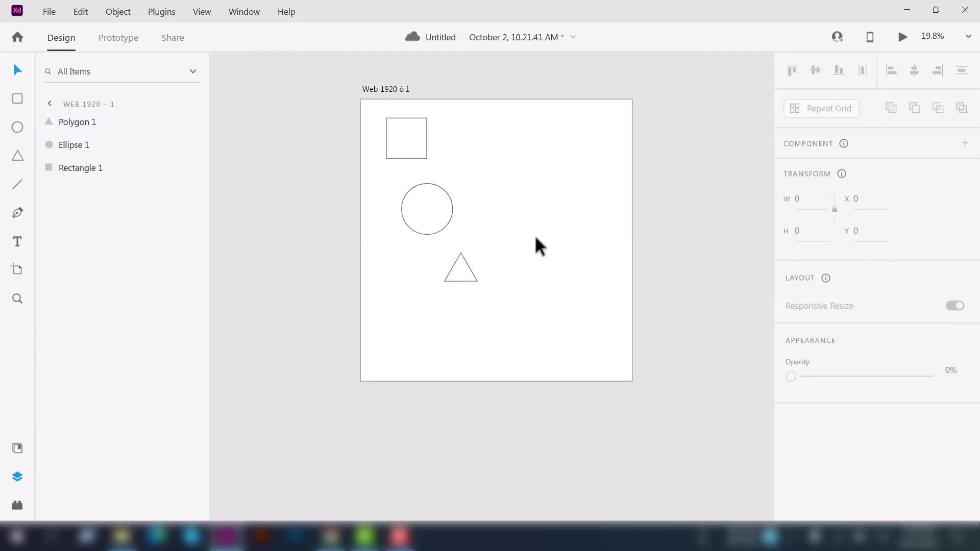
Align the square, circle and triangle along their left edges, then enlarge the circle
scroll(536, 237, up, 2)
drag(333, 148, 475, 355)
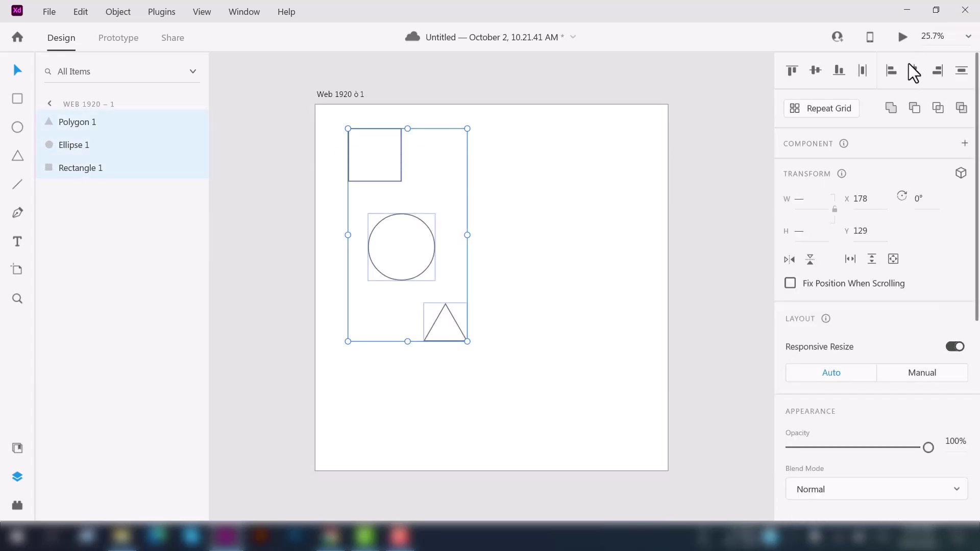
click(893, 72)
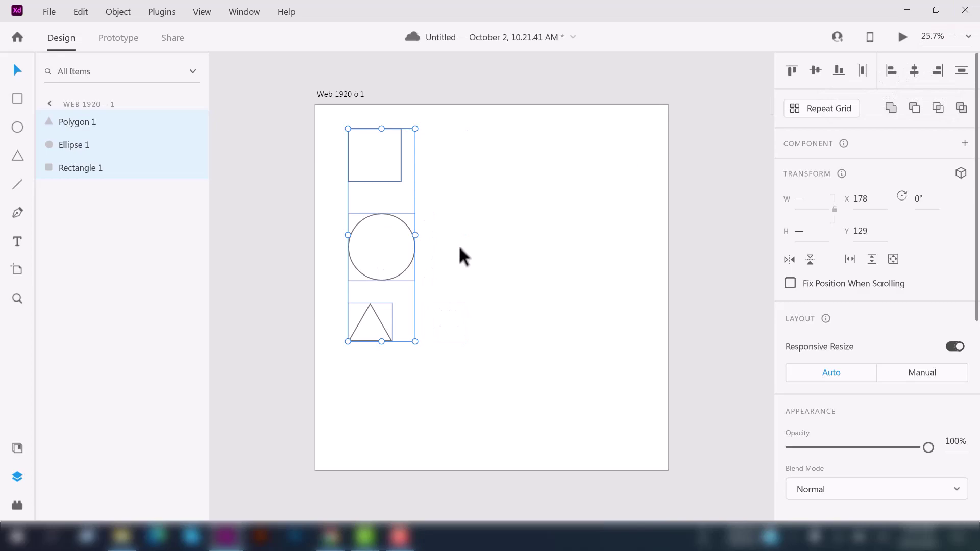
click(459, 249)
click(411, 262)
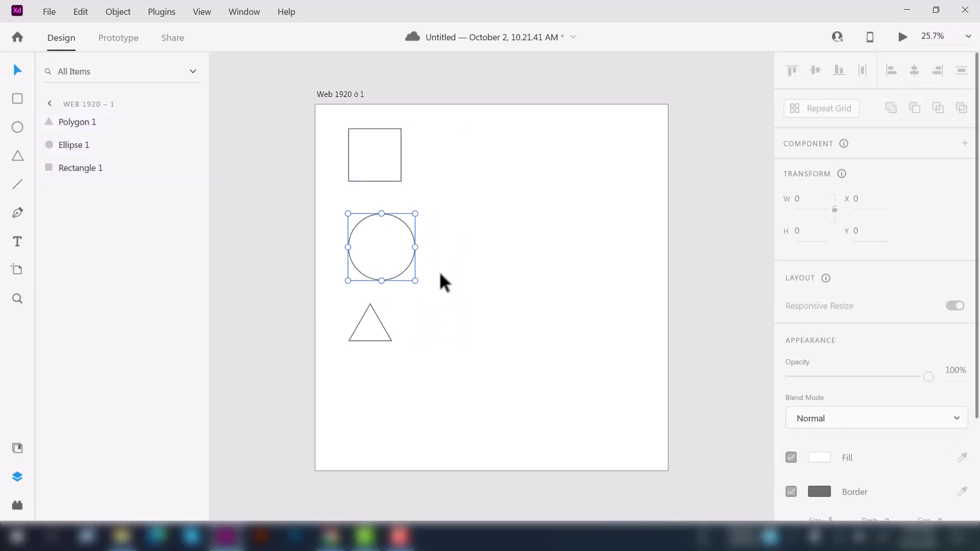
mouse_move(416, 281)
mouse_down()
mouse_move(438, 291)
mouse_move(427, 293)
mouse_up()
Center the shapes horizontally, align their right edges, and distribute them evenly top to bottom
drag(422, 354, 346, 179)
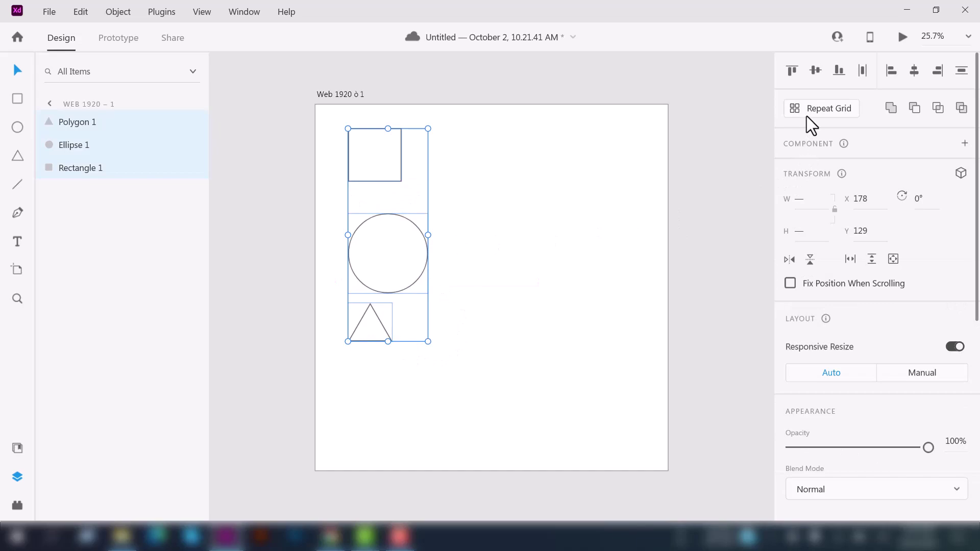
click(915, 72)
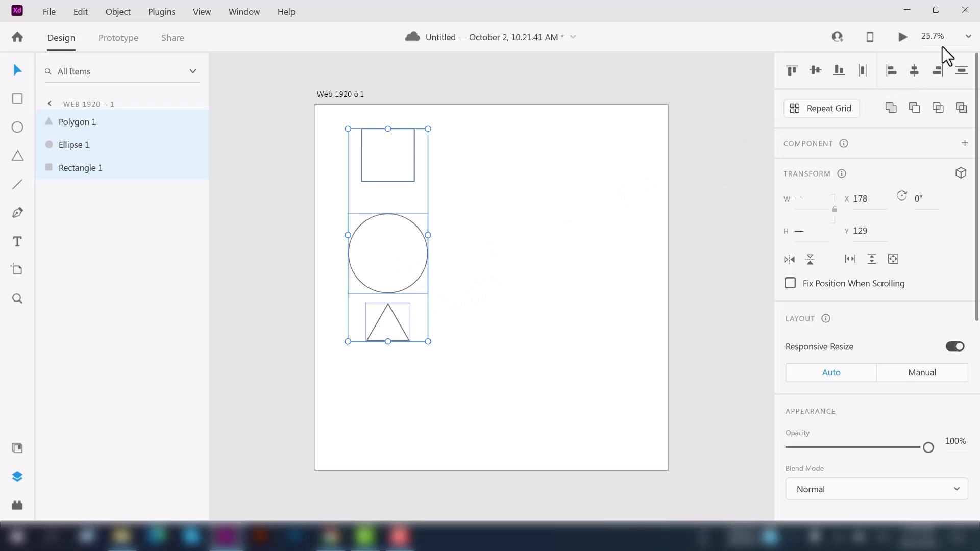
scroll(506, 193, up, 3)
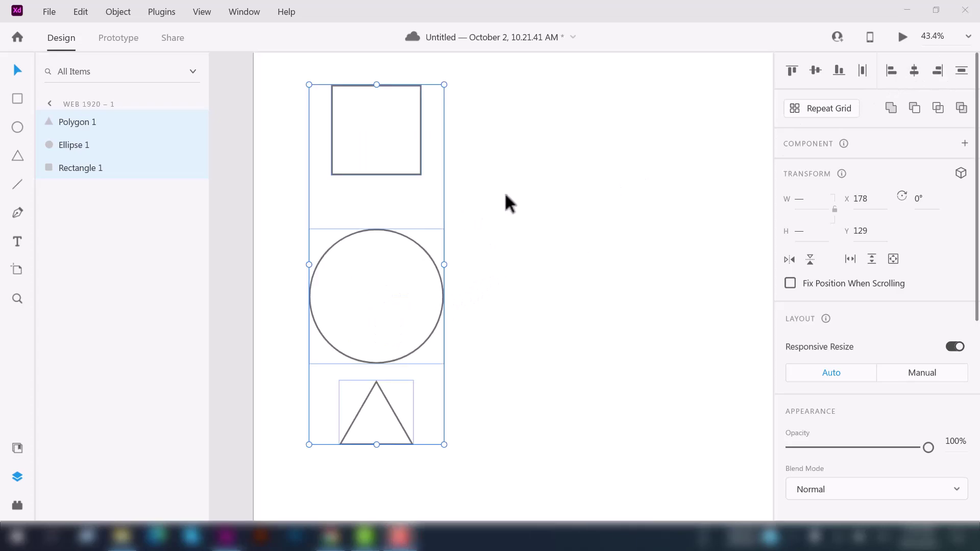
click(942, 73)
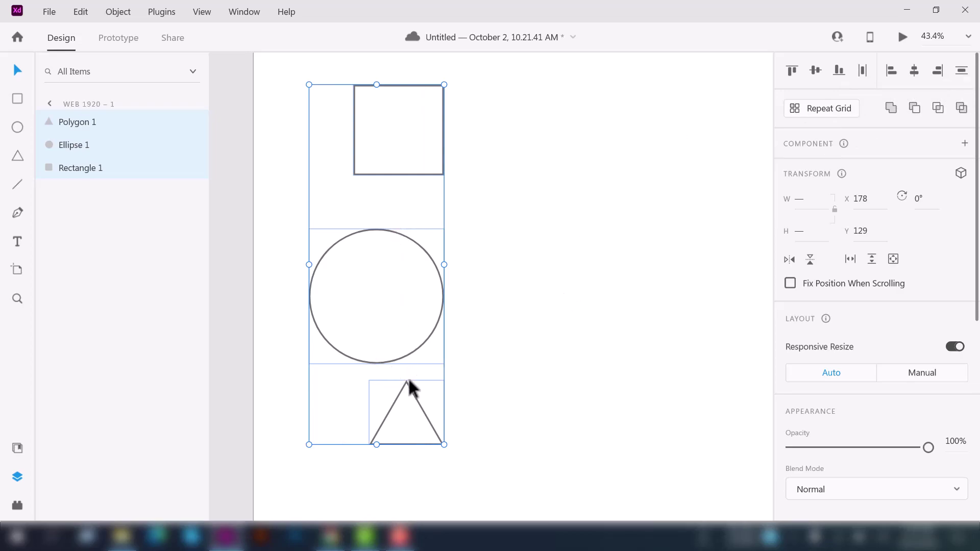
click(965, 77)
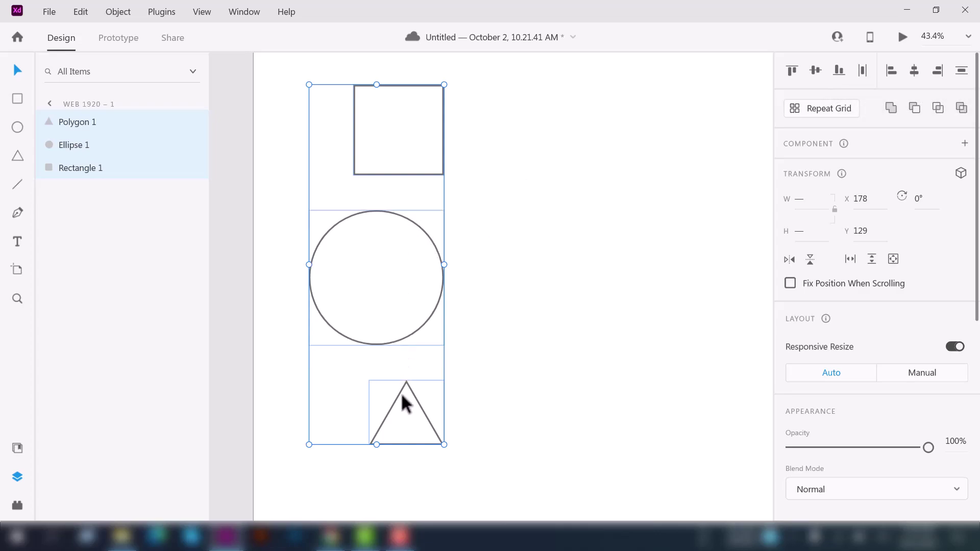
click(587, 205)
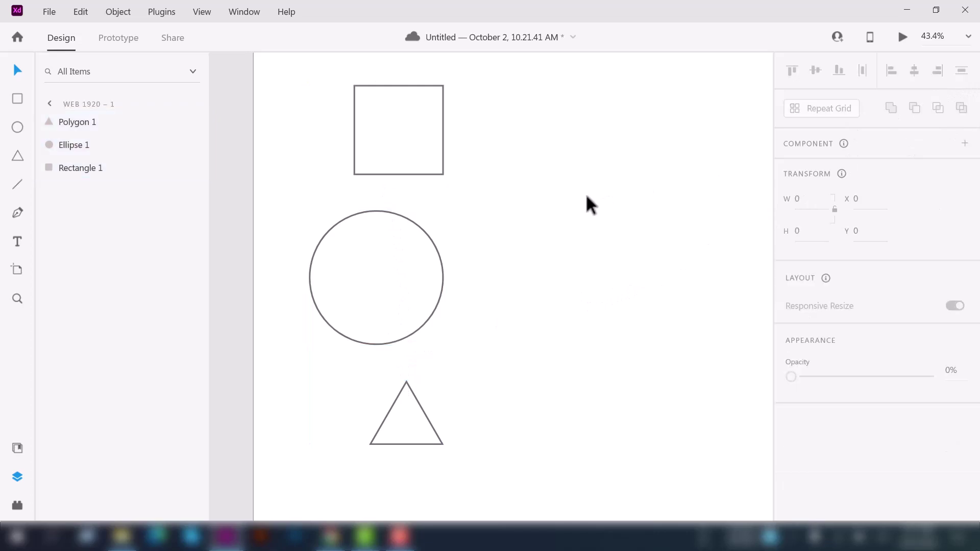
drag(313, 121, 420, 446)
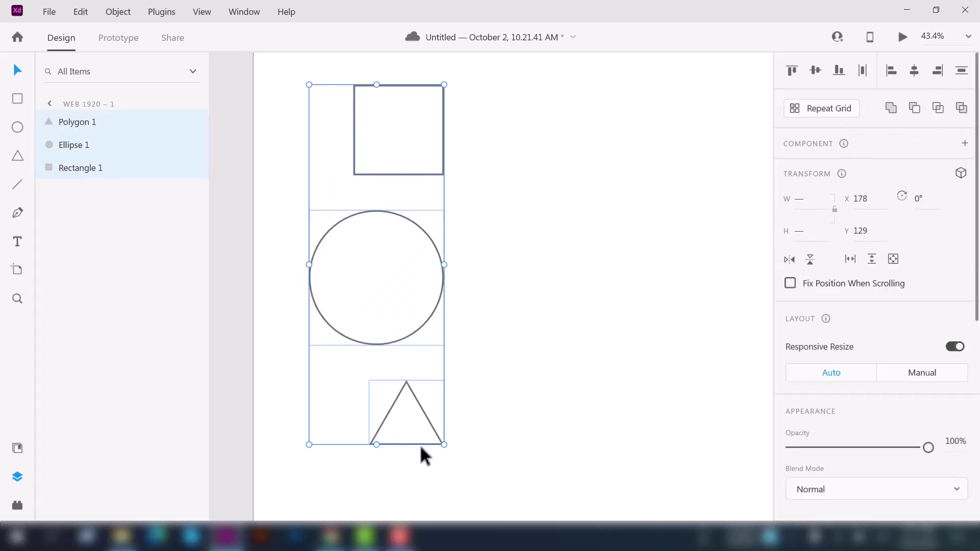